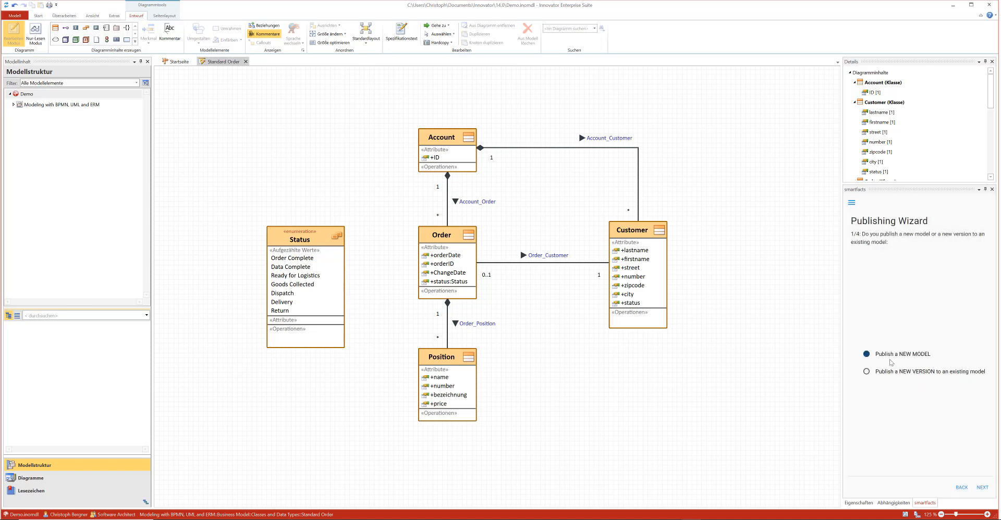
# Choose to publish a new model and set the Publishing Demos folder of the smartfacts Warehouse as its destination.
pyautogui.click(983, 488)
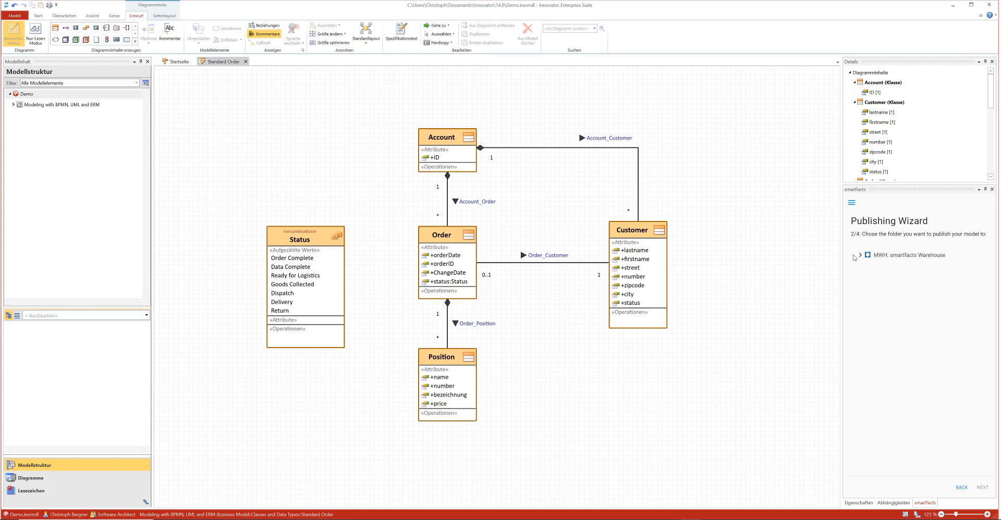
pyautogui.click(861, 255)
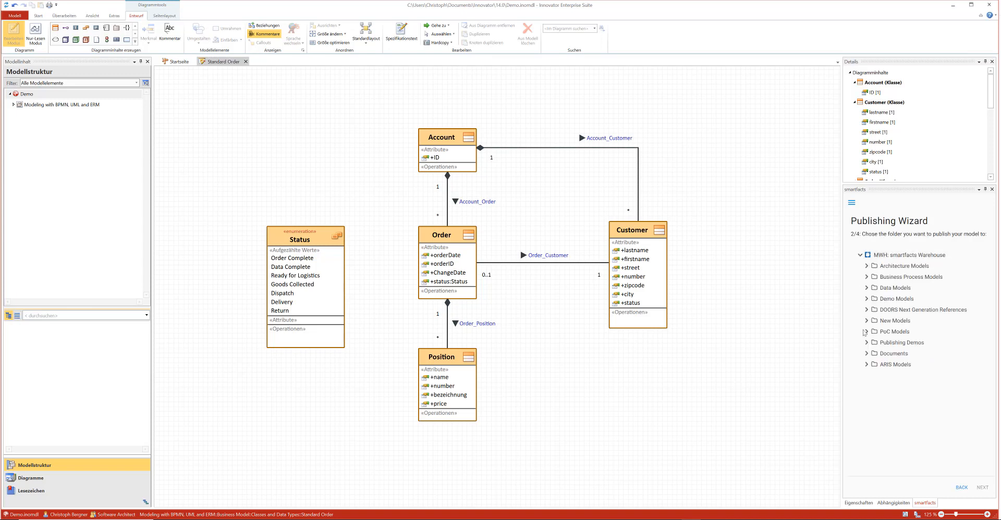
pyautogui.click(889, 344)
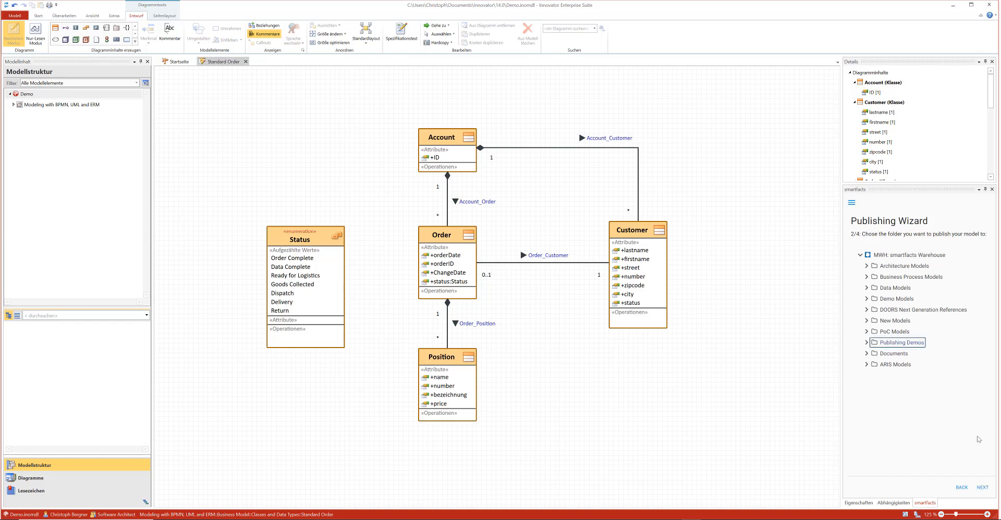
pyautogui.click(981, 492)
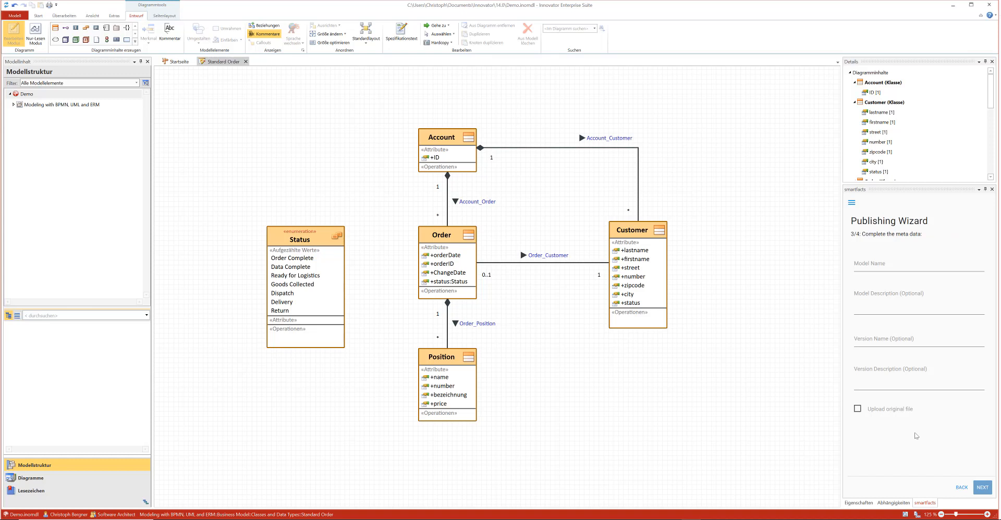
# Name the model Publishing Demo 01 with version name V1 and publish it.
pyautogui.click(869, 266)
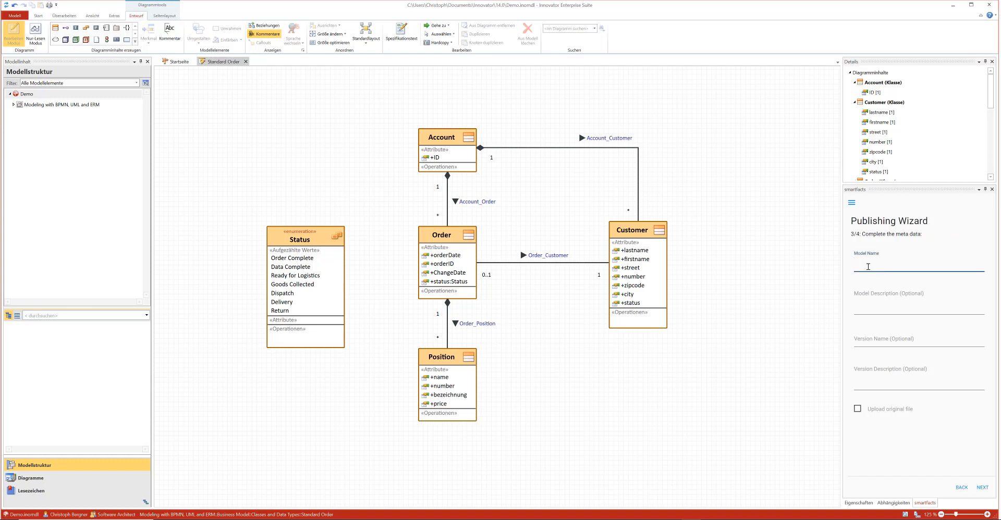
pyautogui.write('Publ')
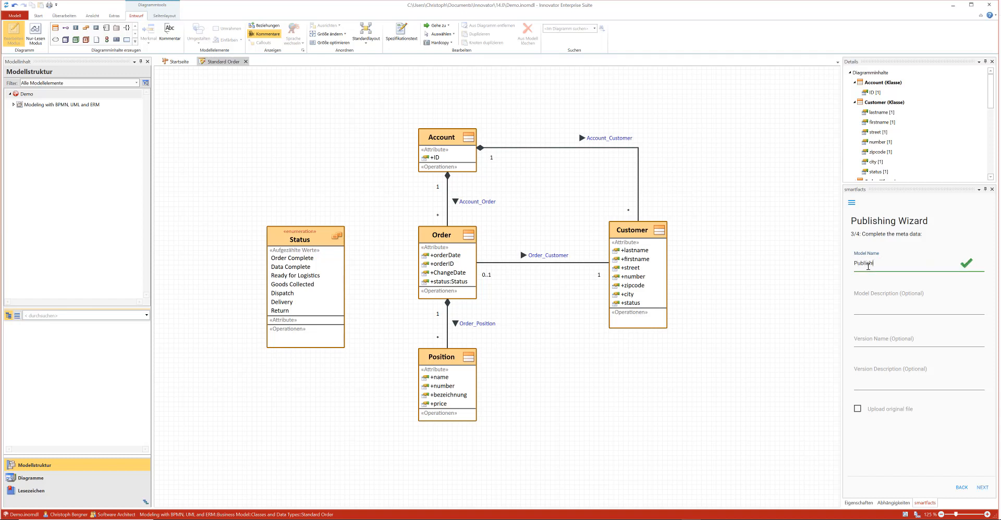
pyautogui.write('ishing Demo 01')
pyautogui.click(877, 339)
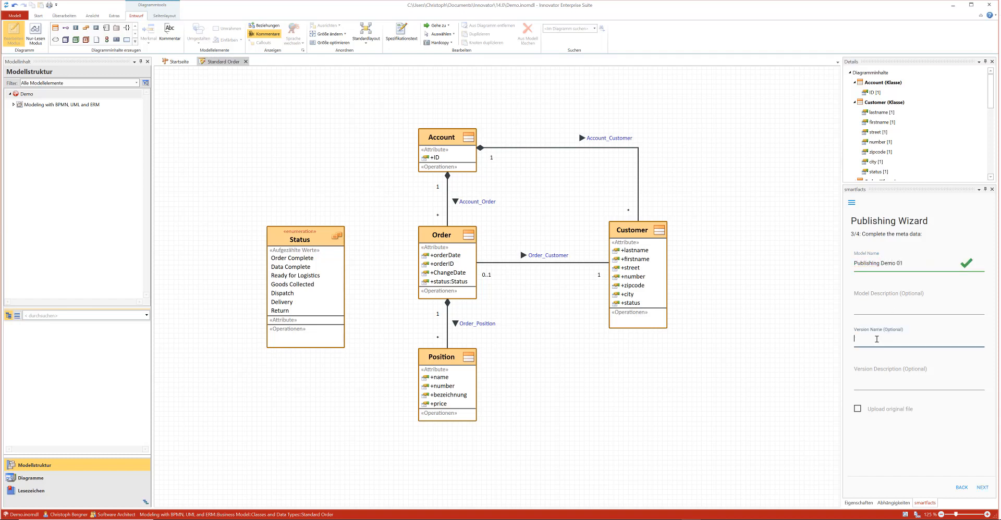
pyautogui.write('V1')
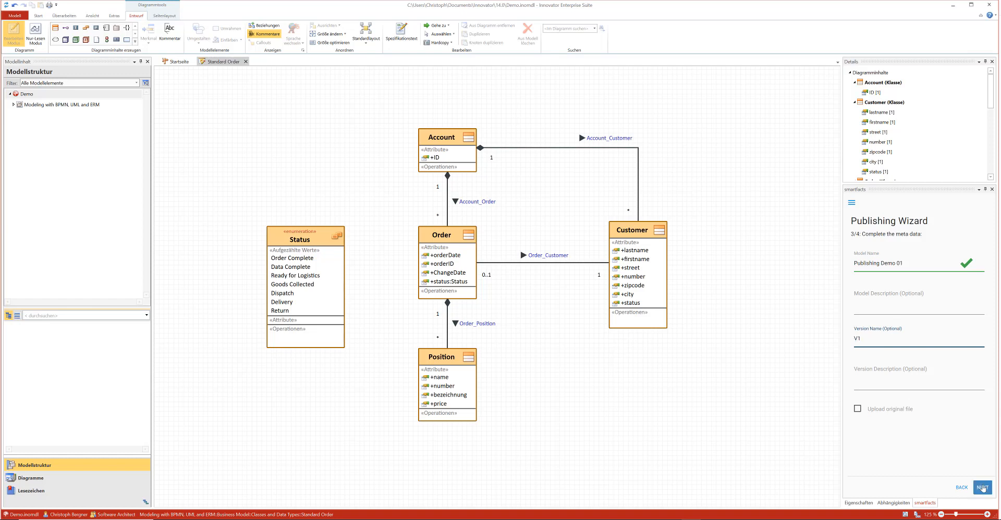
pyautogui.click(982, 488)
pyautogui.click(982, 489)
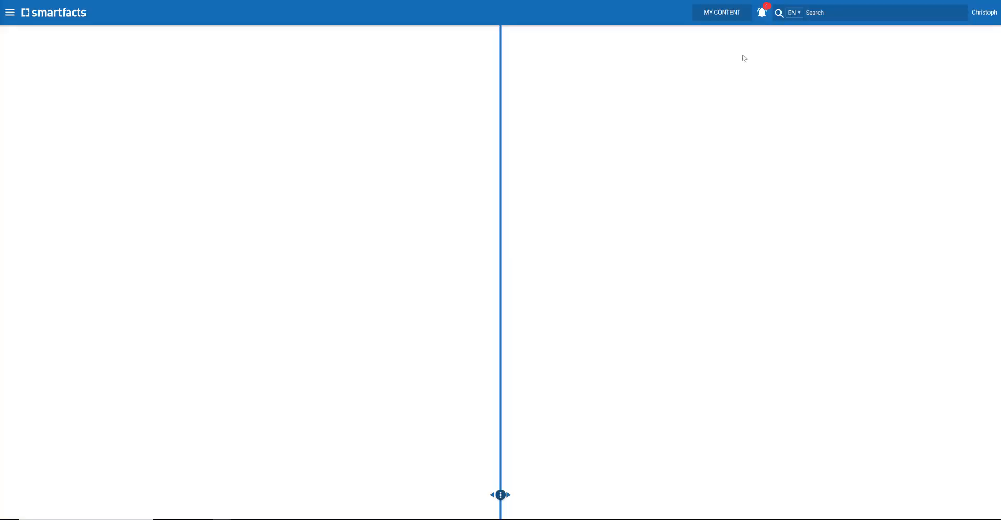
# Switch to smartfacts, open Publishing Demo 01 from its publishing notification, and load its Standard Order diagram into the left view.
pyautogui.click(761, 12)
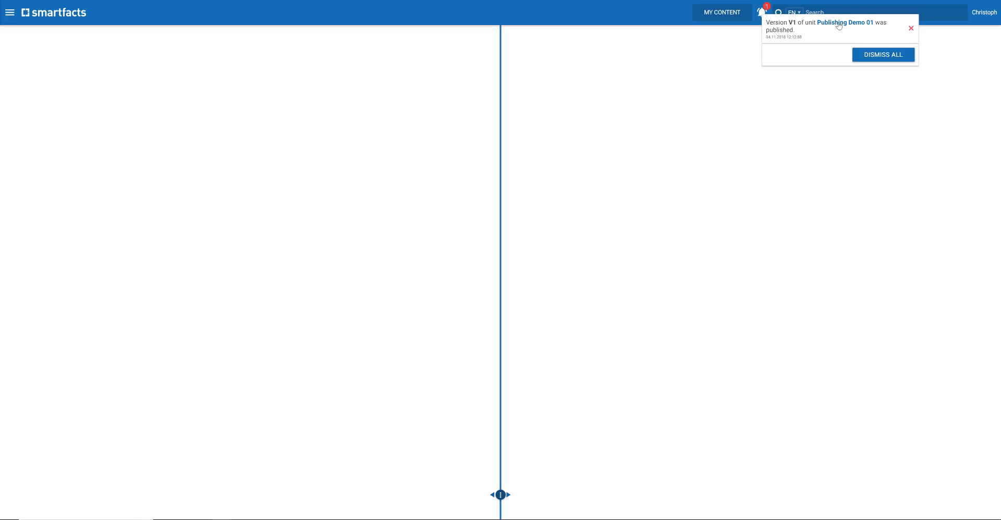
pyautogui.click(839, 25)
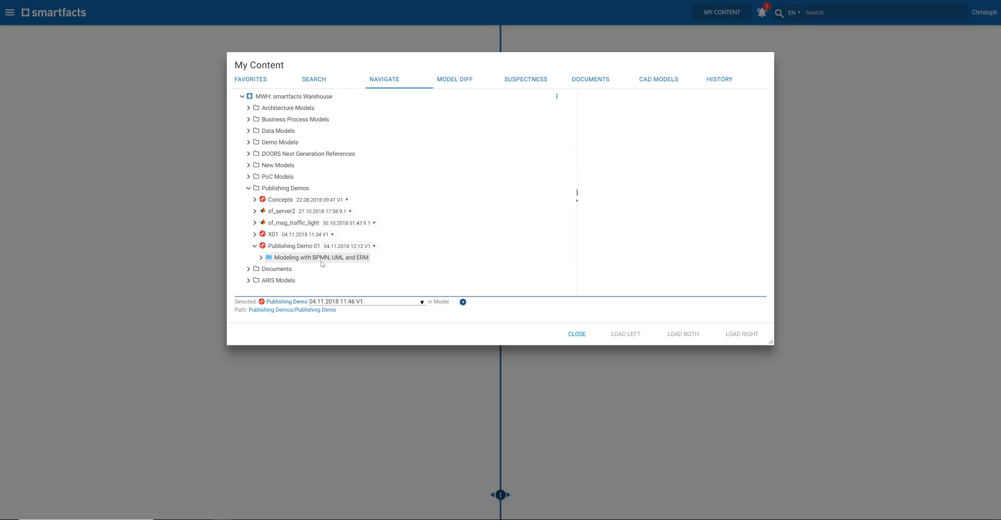
pyautogui.click(260, 258)
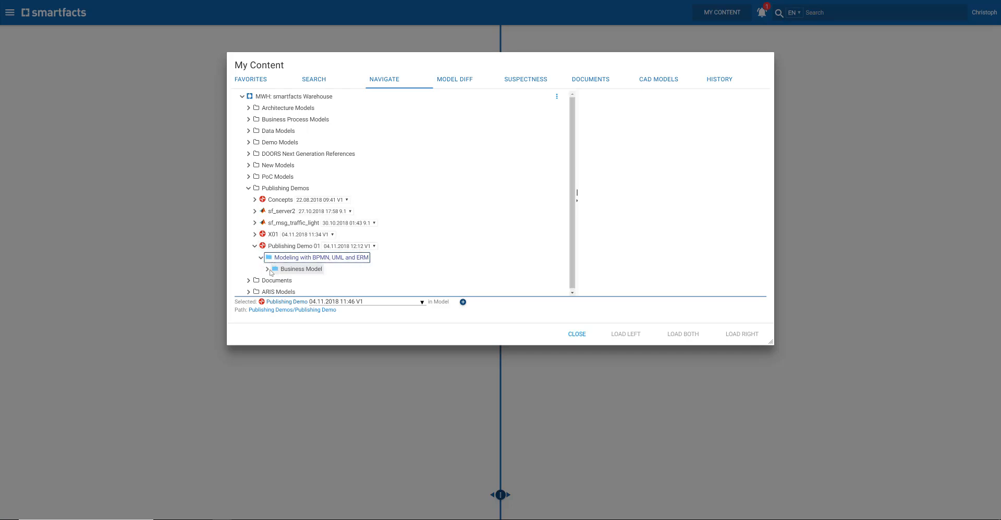
pyautogui.click(268, 269)
pyautogui.click(280, 280)
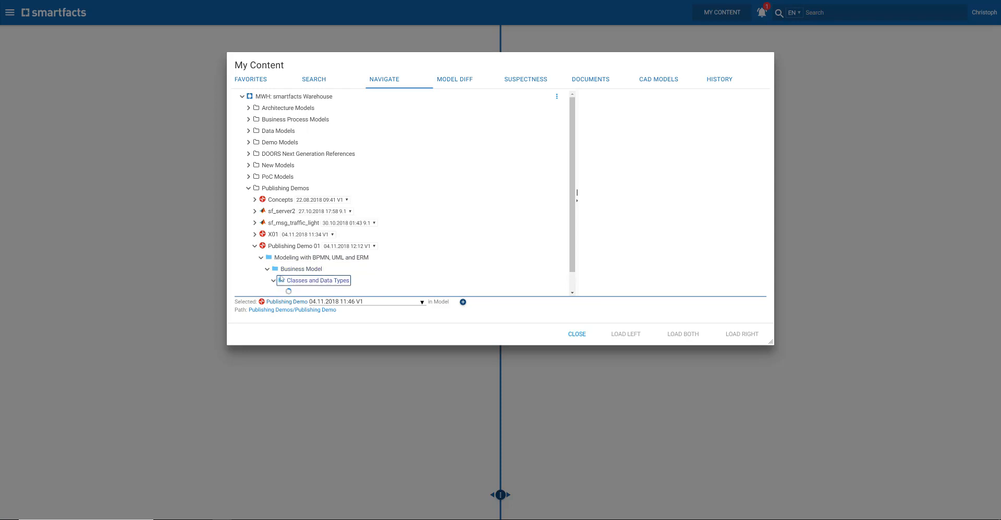
pyautogui.scroll(-2, 292, 278)
pyautogui.click(315, 252)
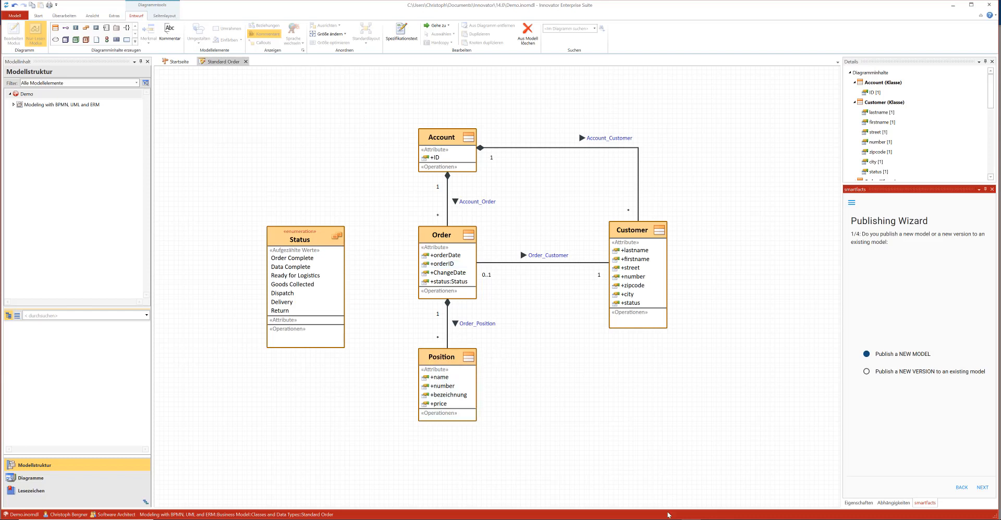
pyautogui.click(692, 519)
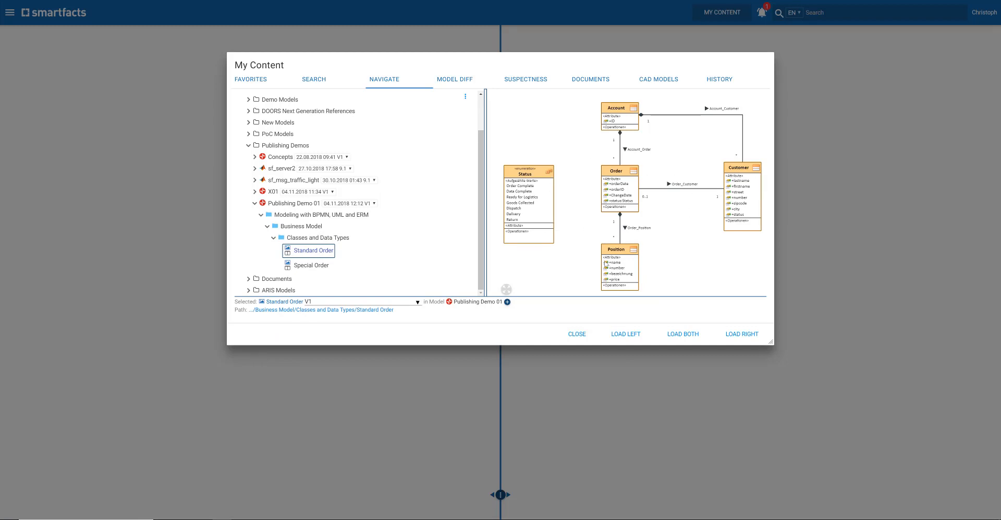
pyautogui.click(628, 335)
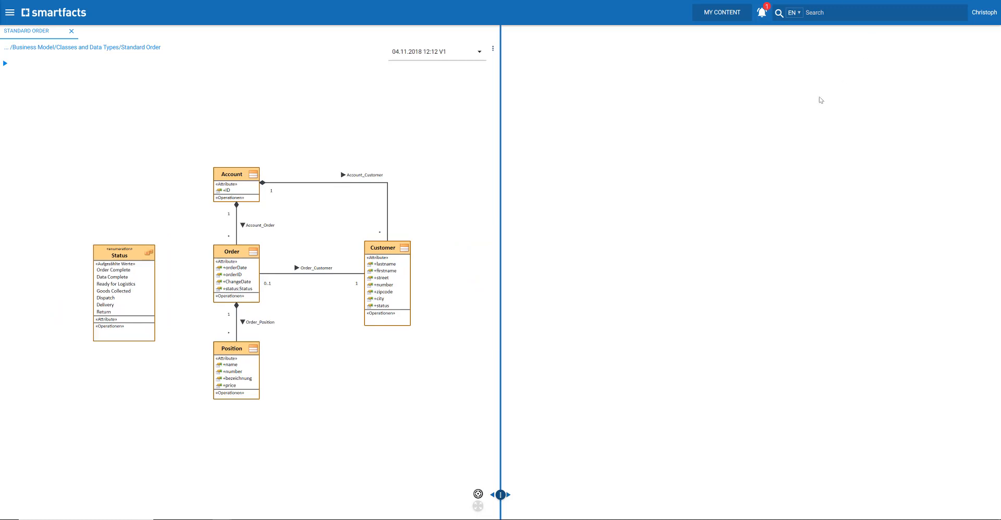
# Load the Return BPMN diagram of the Rental Car Model from the favorites into the right view.
pyautogui.click(731, 18)
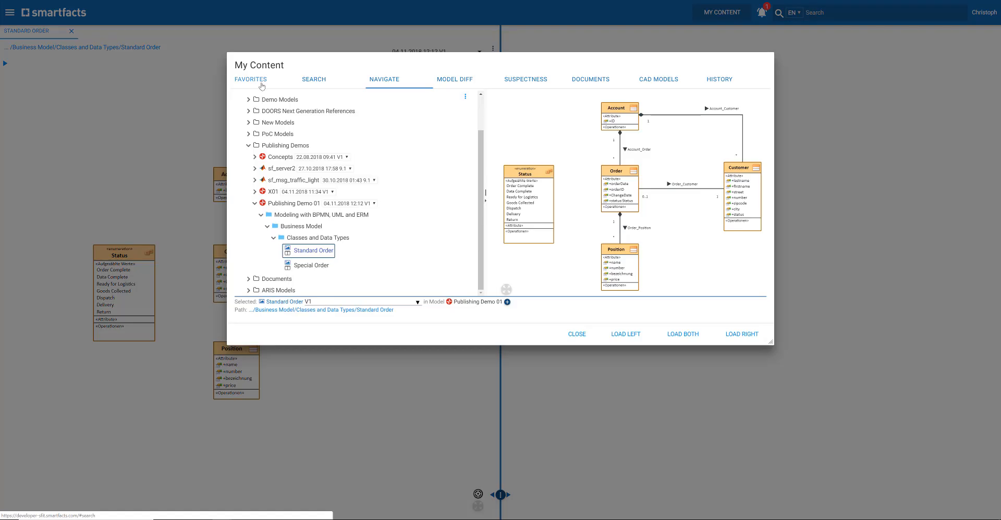
pyautogui.click(261, 83)
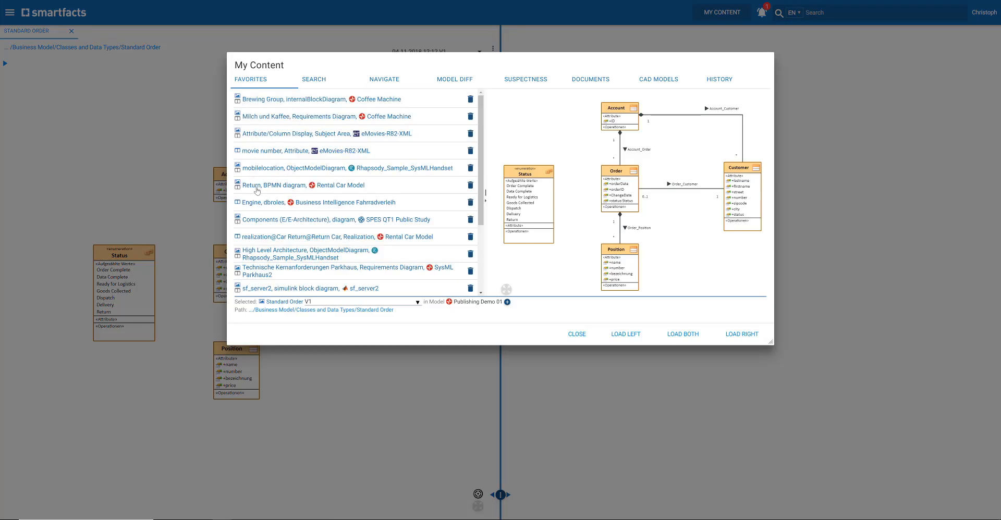
pyautogui.click(302, 185)
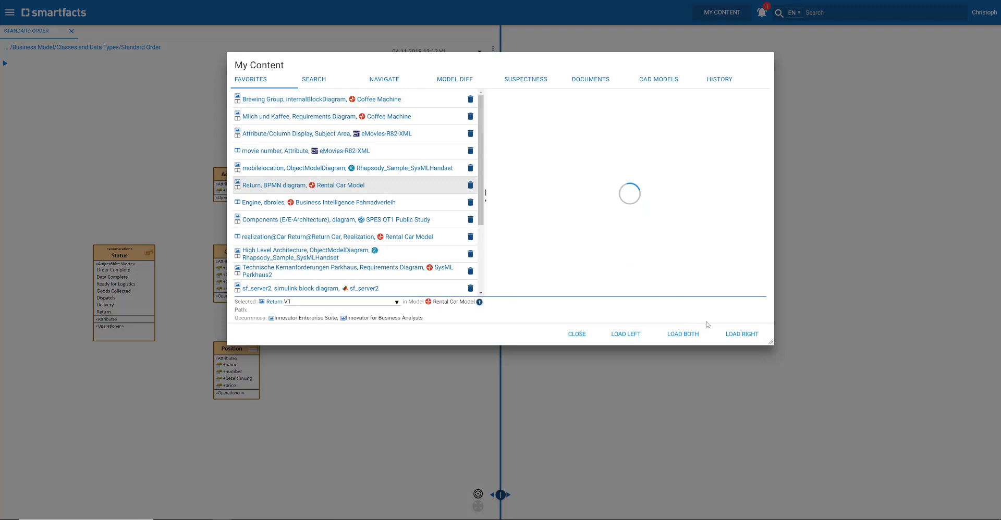
pyautogui.click(733, 337)
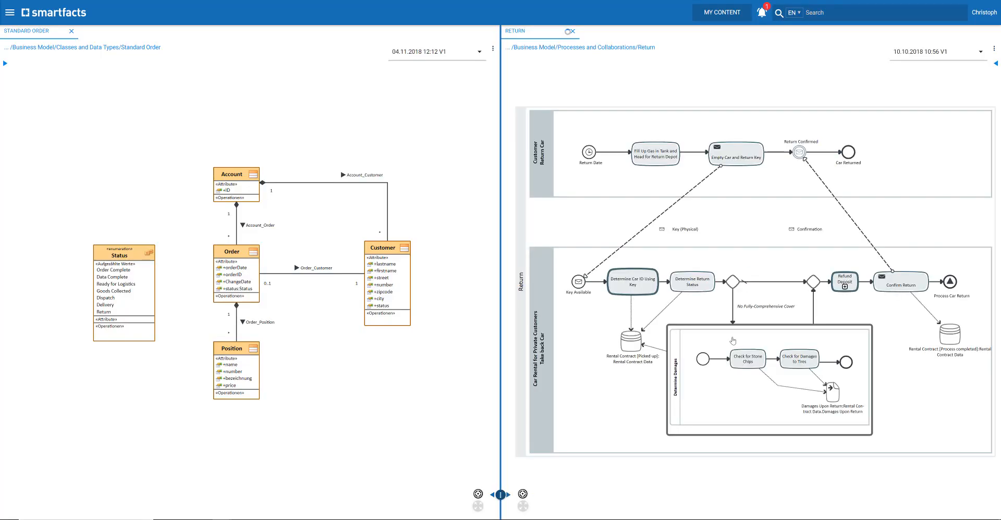
# Generate an Is Equivalent link from the Order class to the picked-up Rental Contract data object in the Return diagram.
pyautogui.click(631, 344)
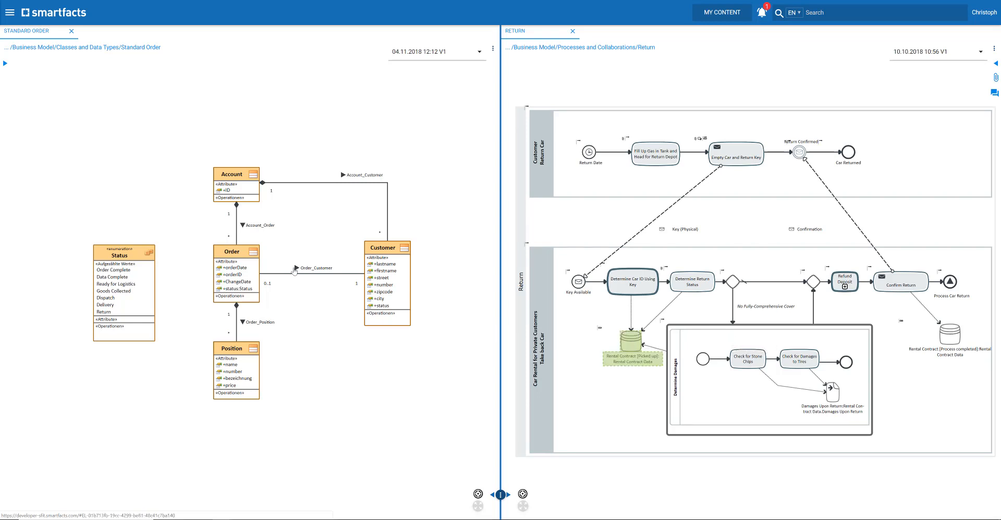
pyautogui.click(230, 252)
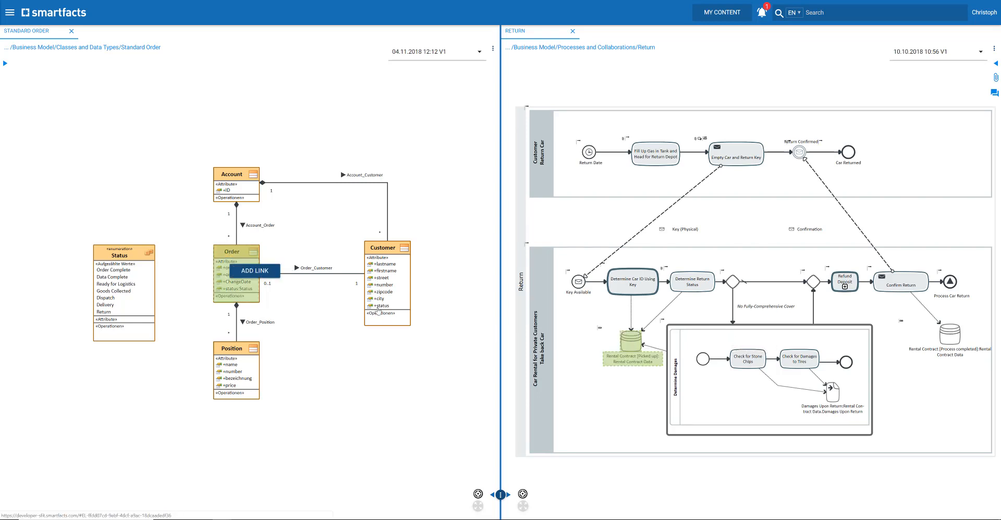
pyautogui.click(266, 272)
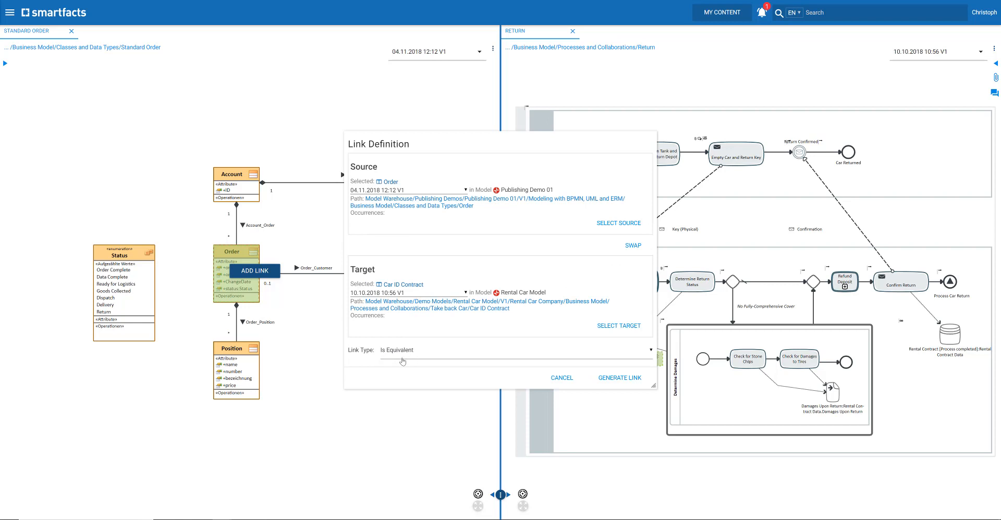
pyautogui.click(621, 377)
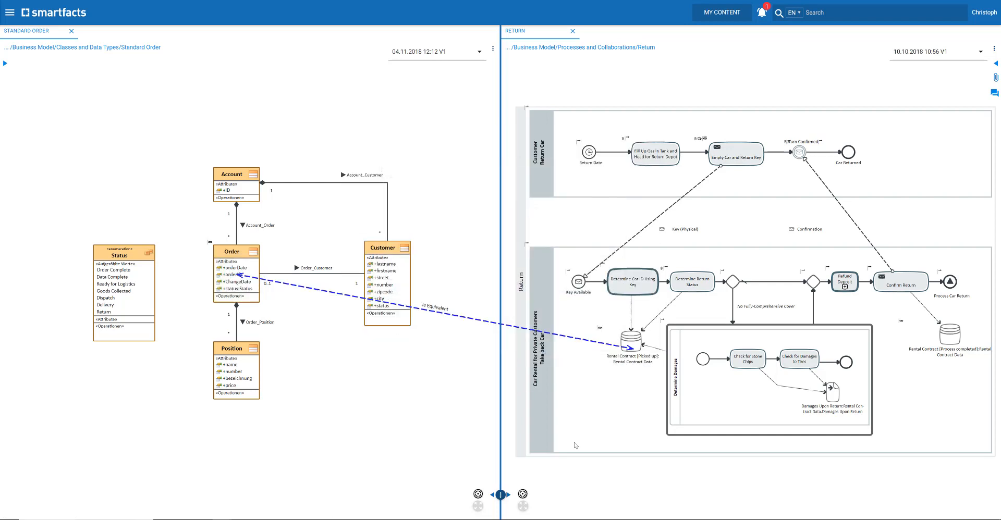
# Enlarge the My Content dialog, review the suspectness information for the linked models, and close the dialog.
pyautogui.click(724, 13)
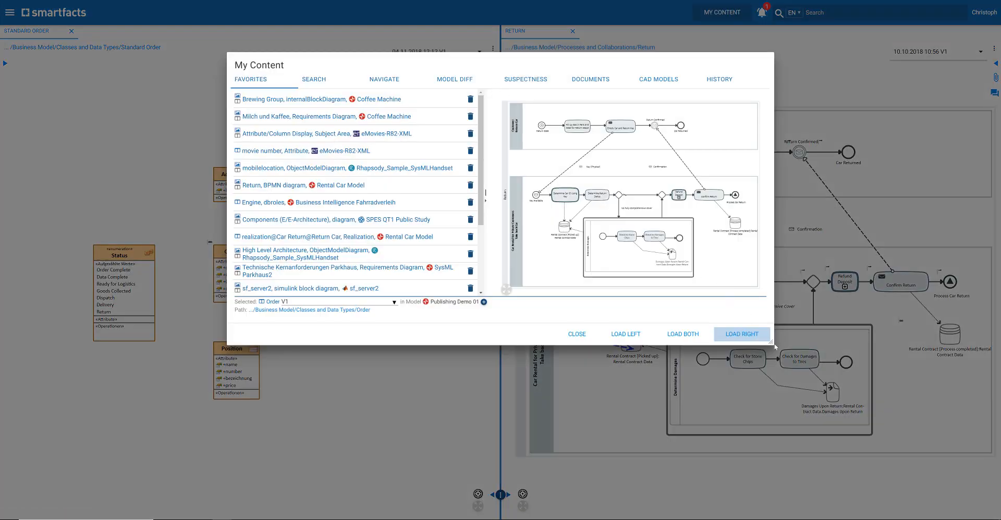
pyautogui.moveTo(788, 428); pyautogui.dragTo(787, 429)
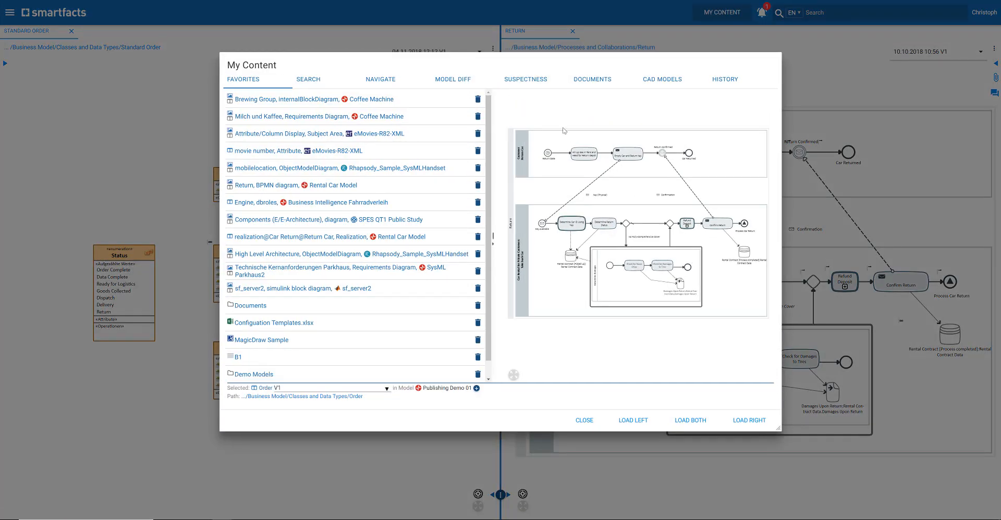
pyautogui.click(524, 81)
pyautogui.click(230, 95)
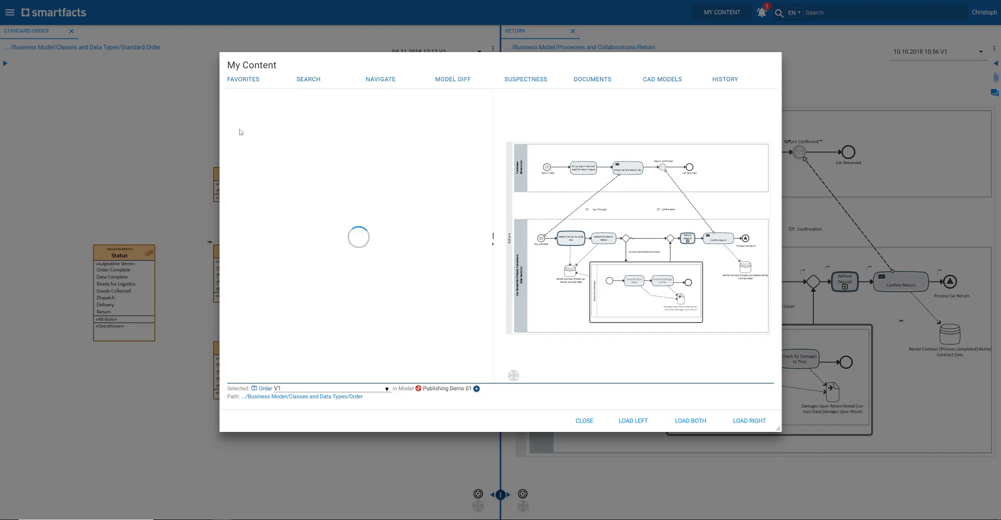
pyautogui.click(576, 430)
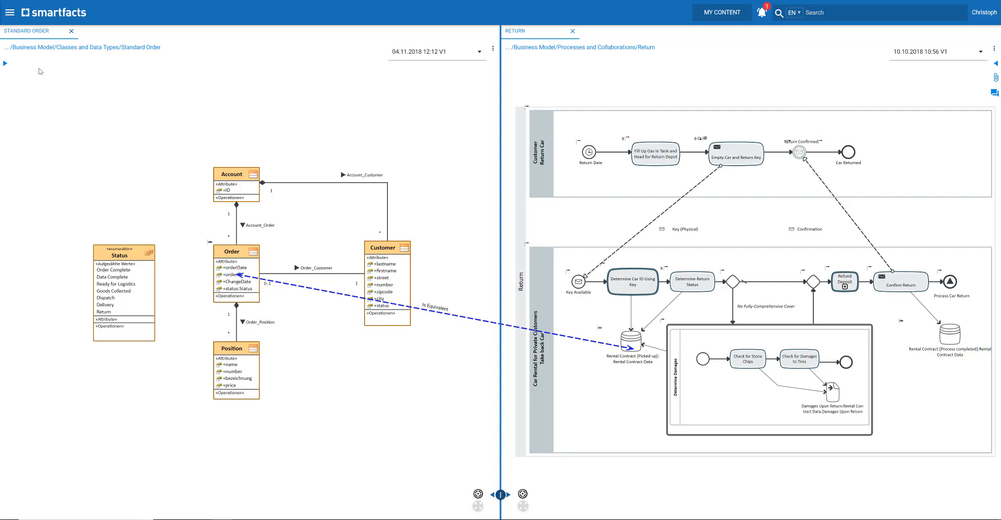
# Examine the properties of the Order class and hide them again.
pyautogui.click(5, 64)
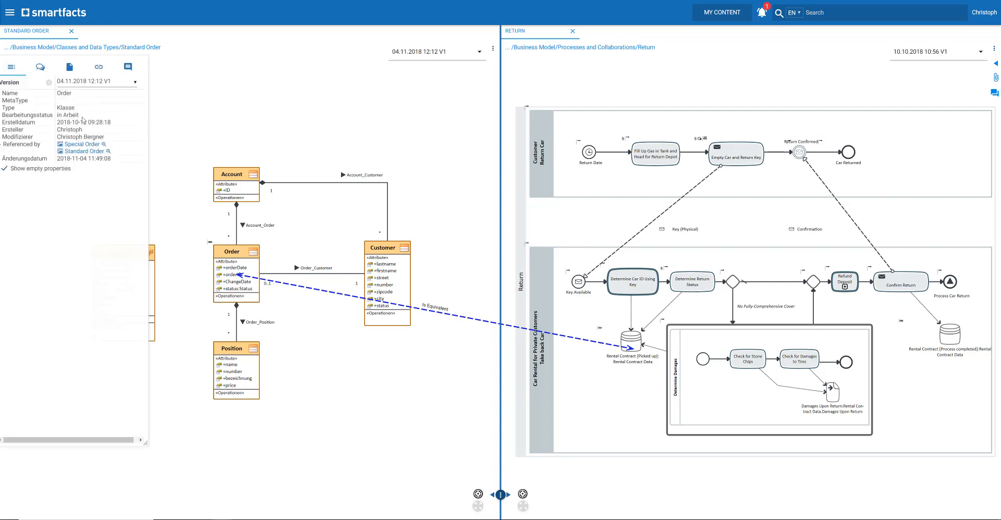
pyautogui.click(4, 64)
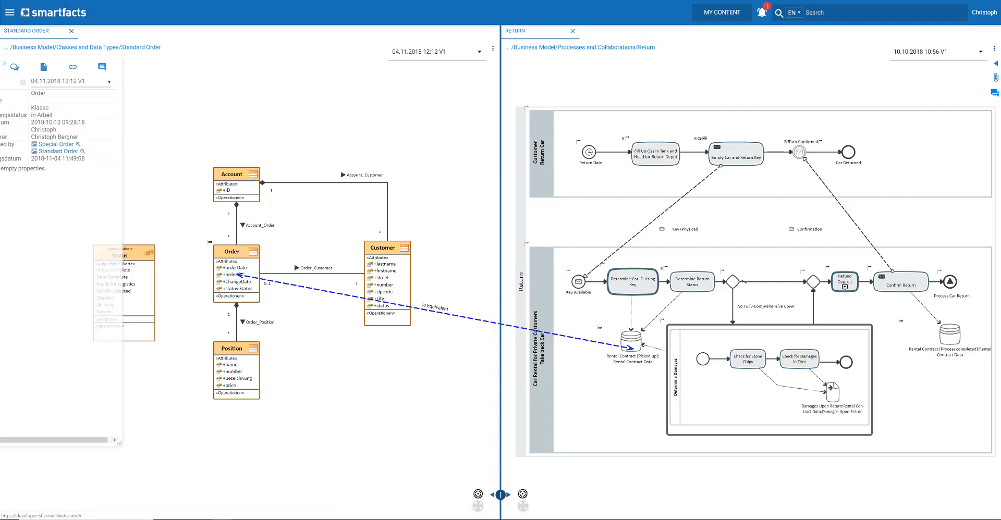
# Open the Is Equivalent link type definition for editing in the Model Warehouse Profile.
pyautogui.click(10, 13)
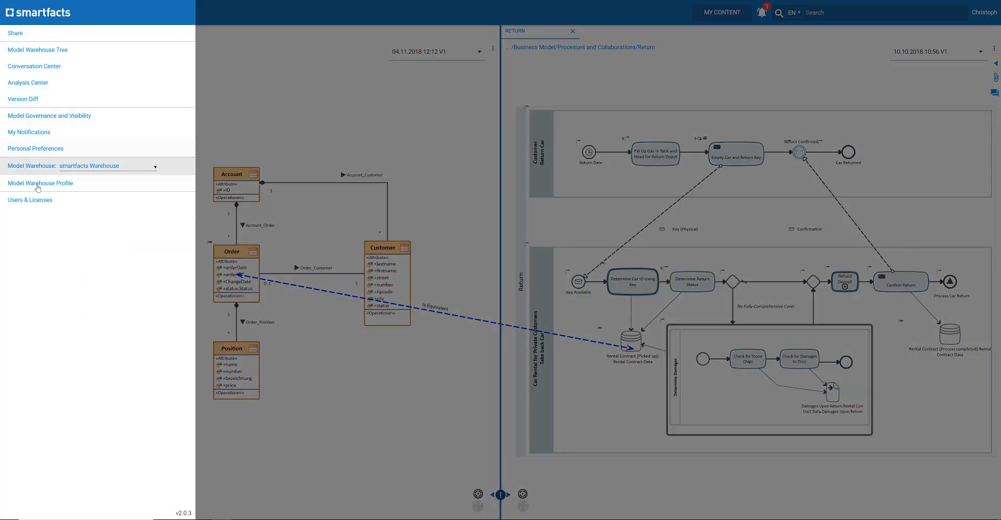
pyautogui.click(38, 187)
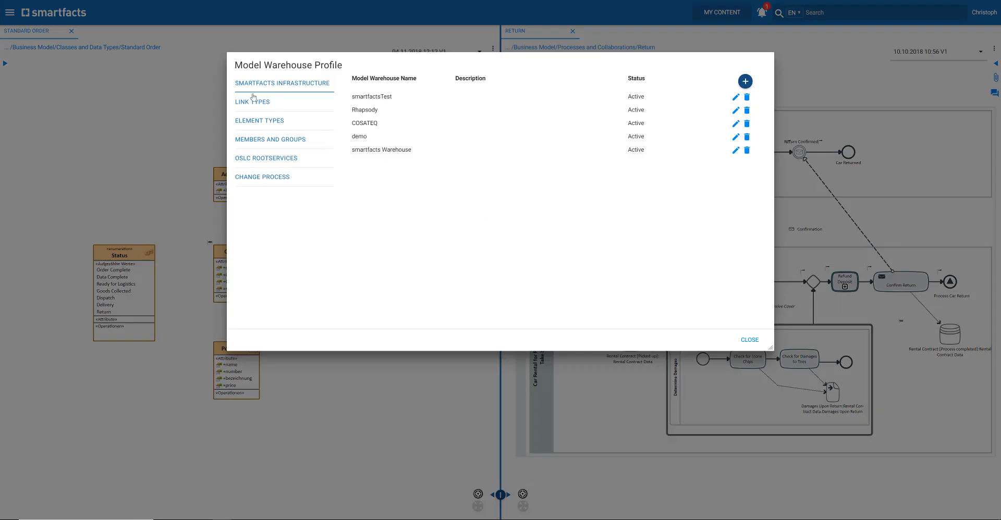
pyautogui.click(253, 102)
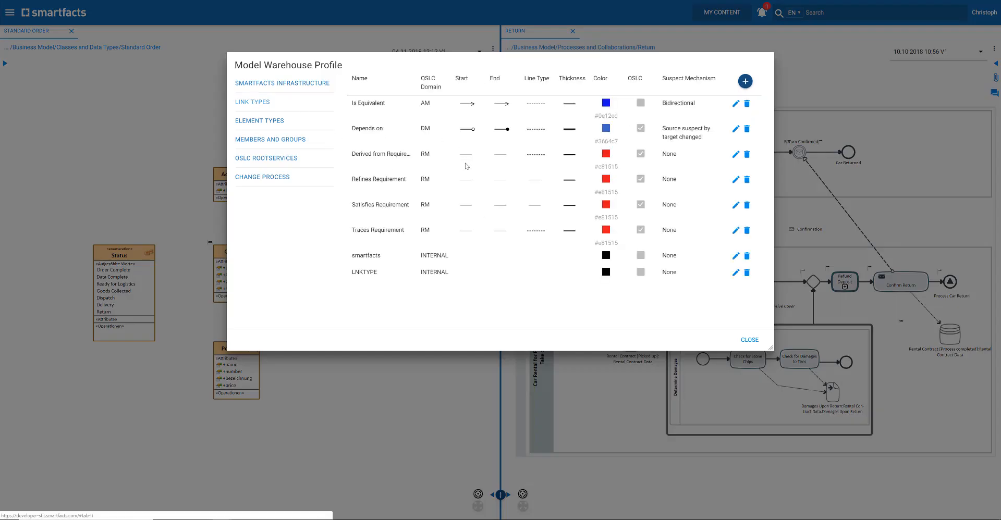
pyautogui.click(355, 103)
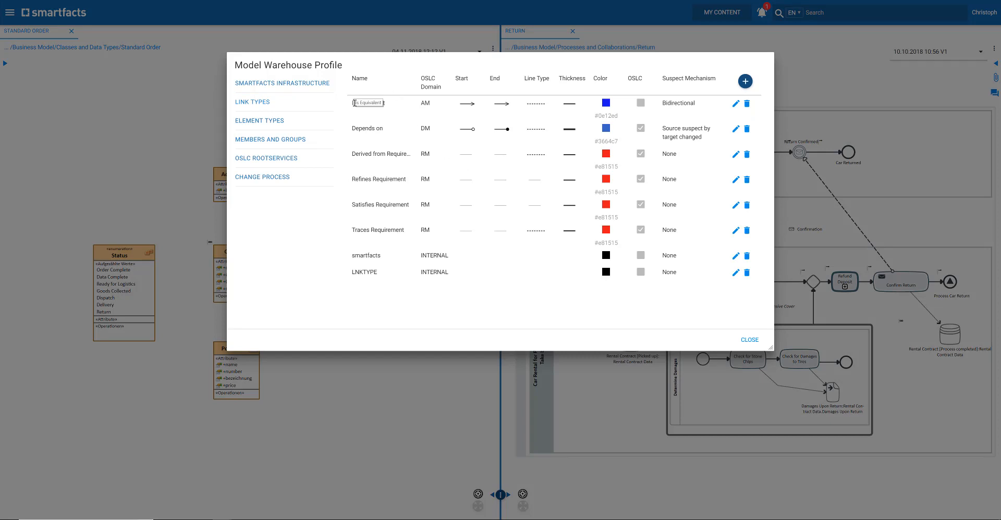
pyautogui.click(368, 119)
pyautogui.click(736, 104)
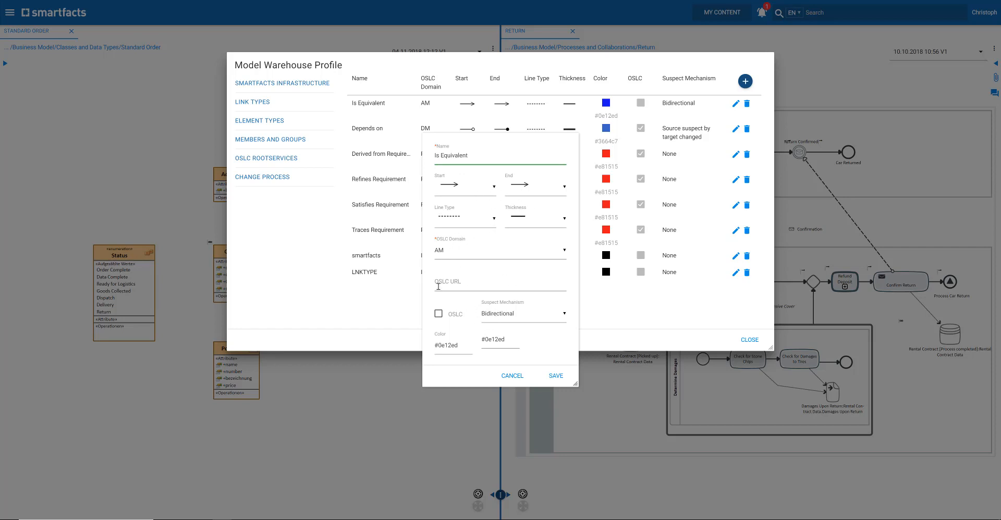
# Review the suspect mechanism options of the Is Equivalent link type, keeping Bidirectional, and leave the definition without saving.
pyautogui.click(508, 314)
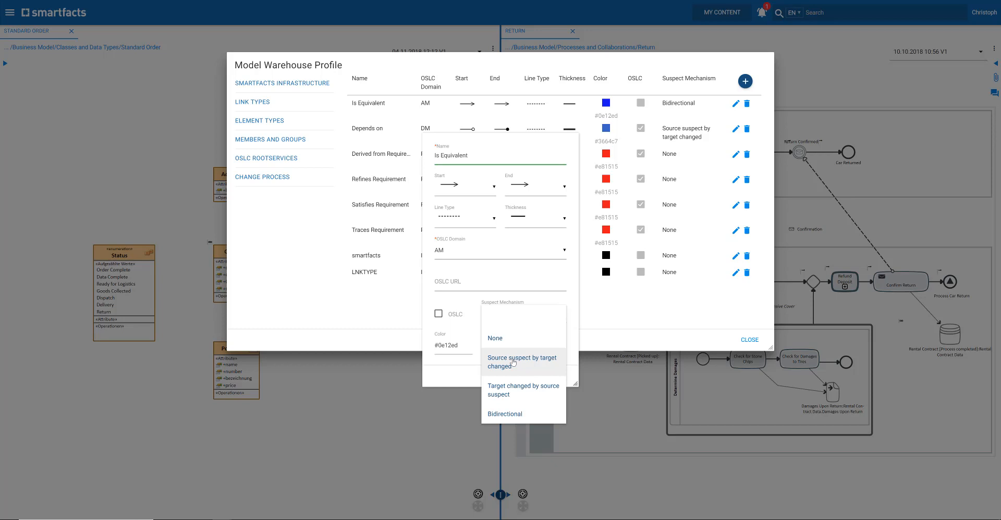
pyautogui.click(521, 414)
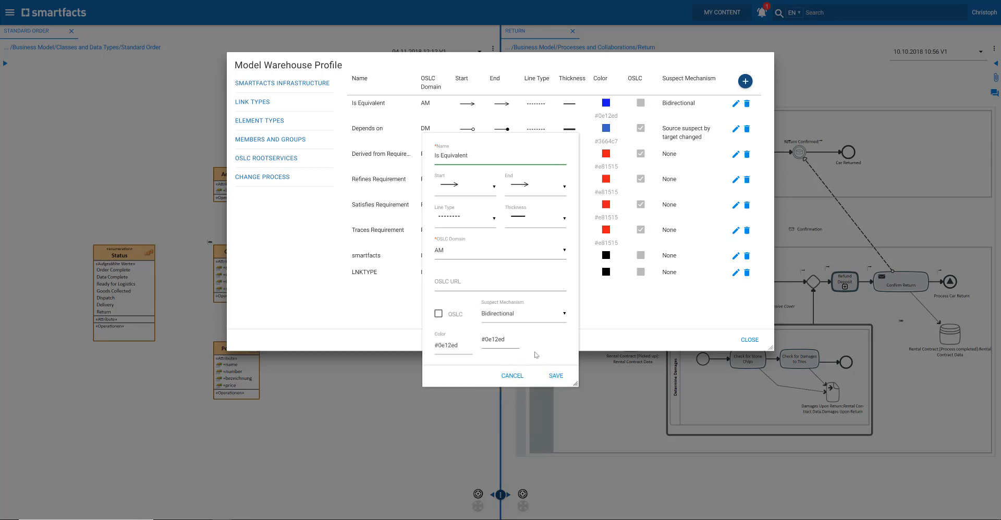
pyautogui.click(518, 377)
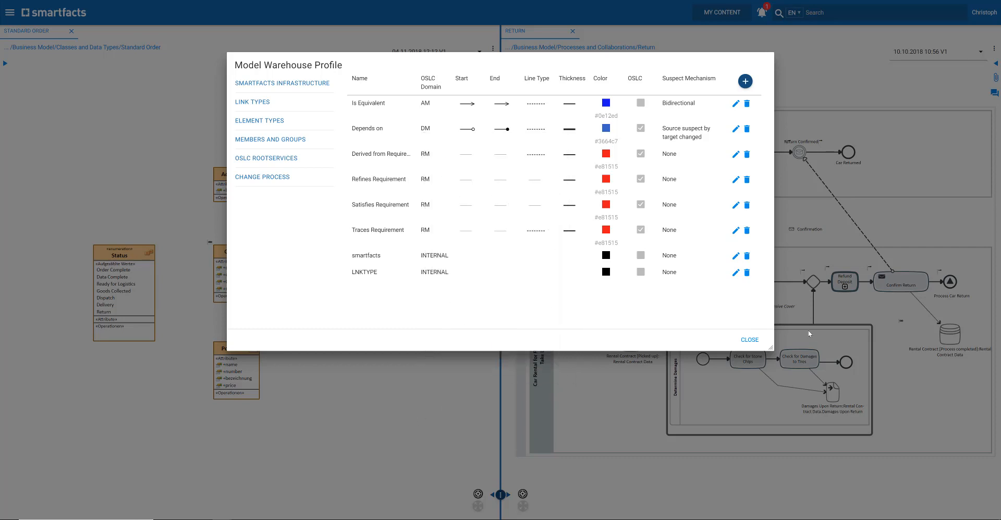
# Switch to Innovator and add an attribute named changedBy after ChangeDate in the Order class.
pyautogui.click(525, 425)
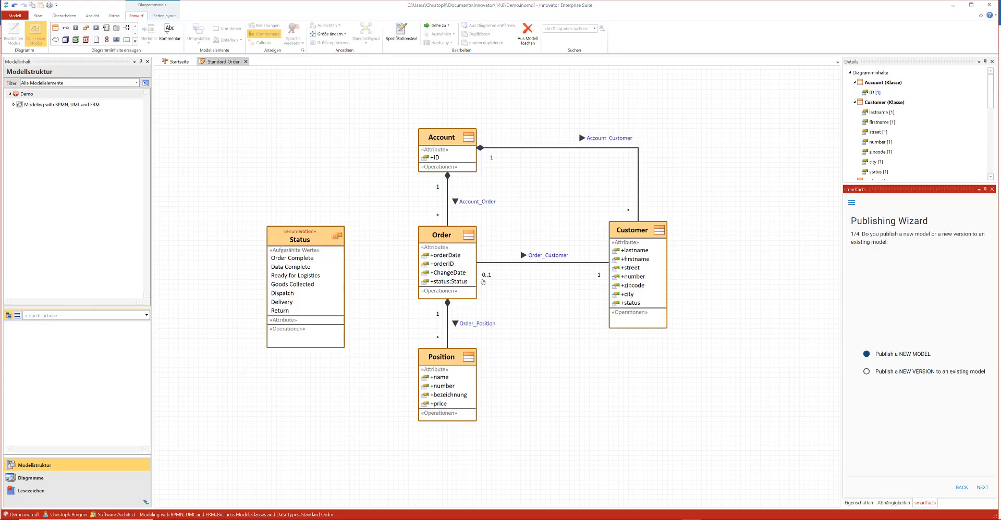
pyautogui.click(444, 271)
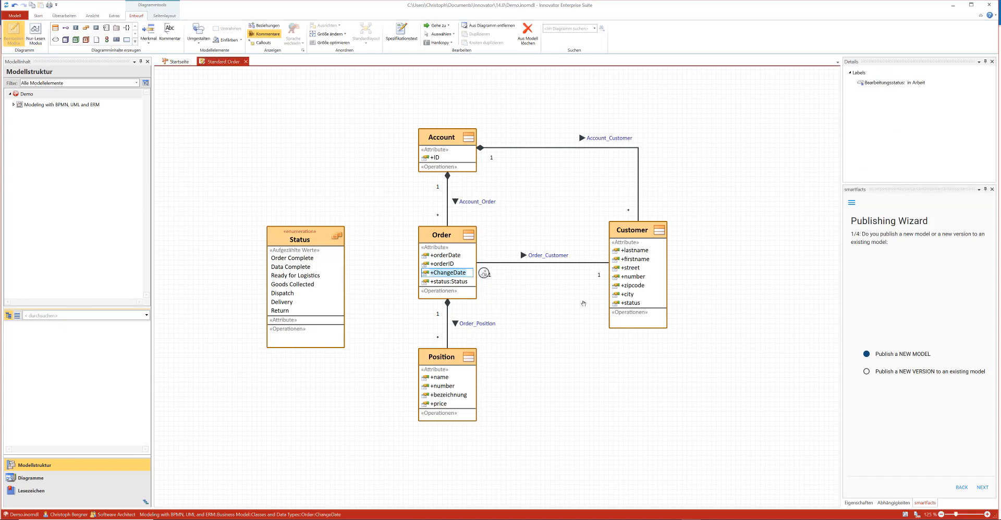
pyautogui.press('Insert')
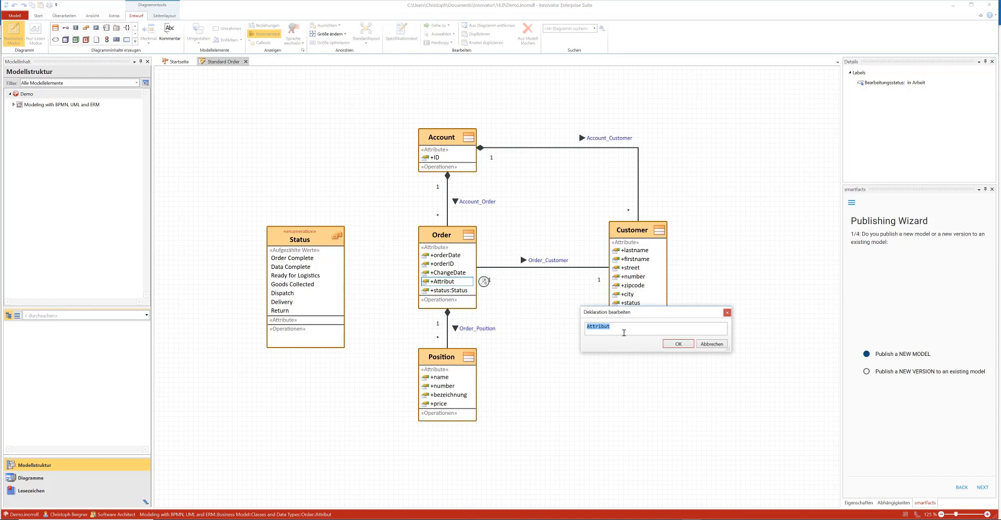
pyautogui.write('changedBy')
pyautogui.click(679, 344)
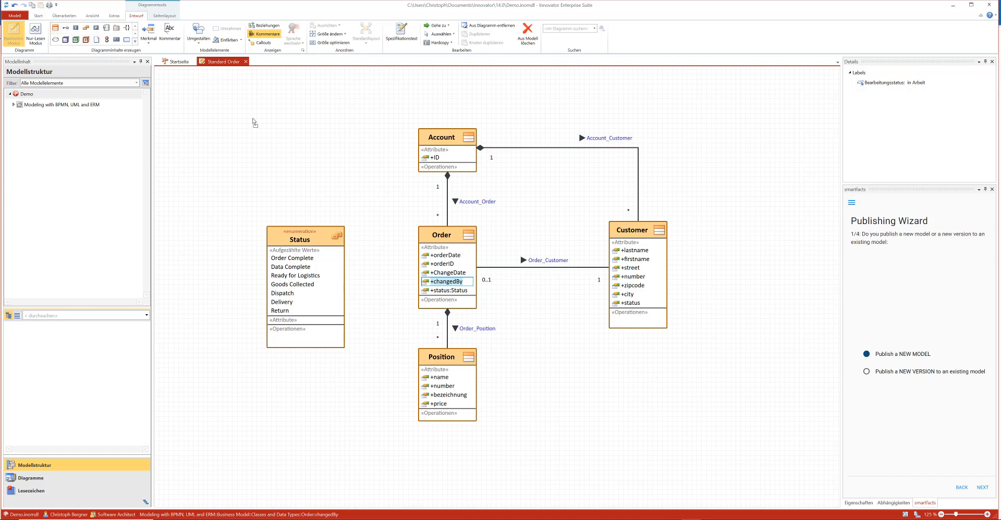
# Add a new class named System above the Status enumeration in the Standard Order diagram.
pyautogui.click(307, 140)
pyautogui.write('System')
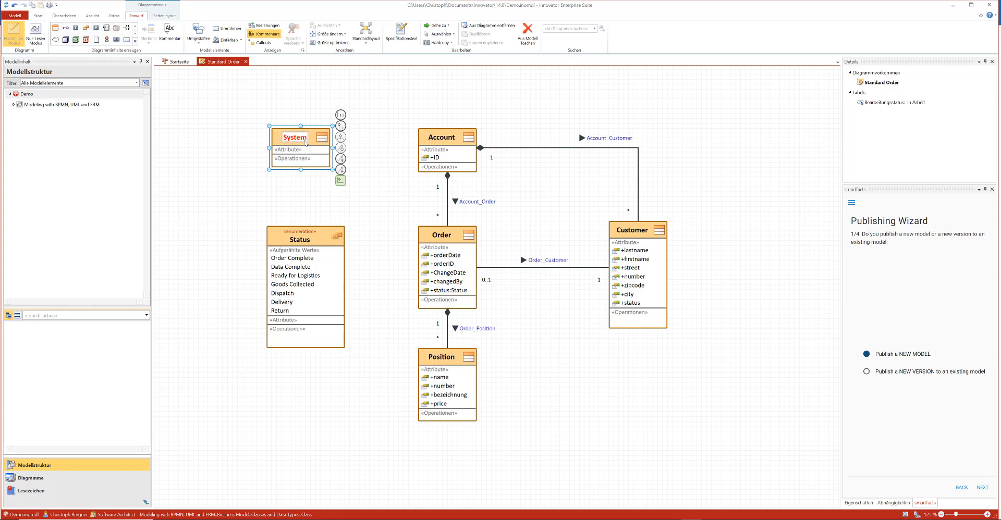
pyautogui.press('Return')
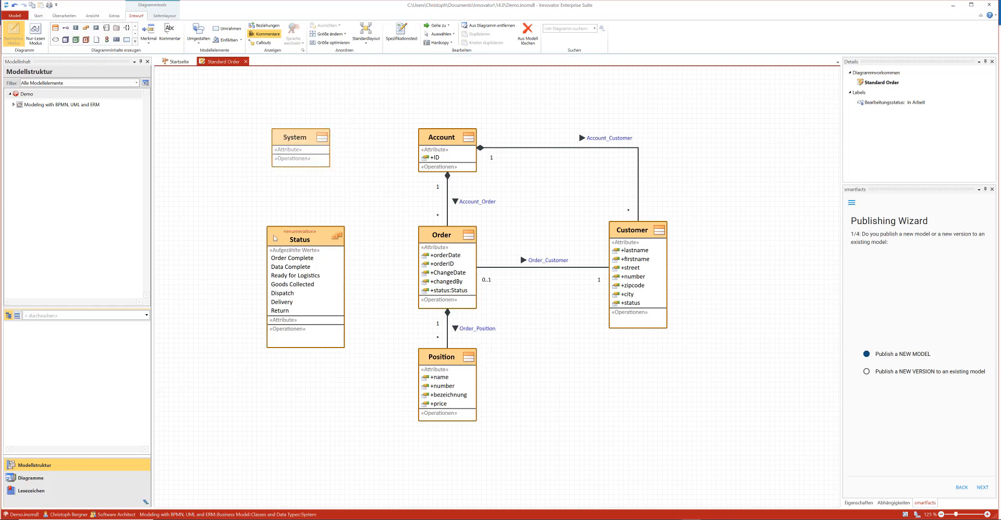
# Delete the Dispatch value of the Status enumeration permanently from the model.
pyautogui.click(301, 285)
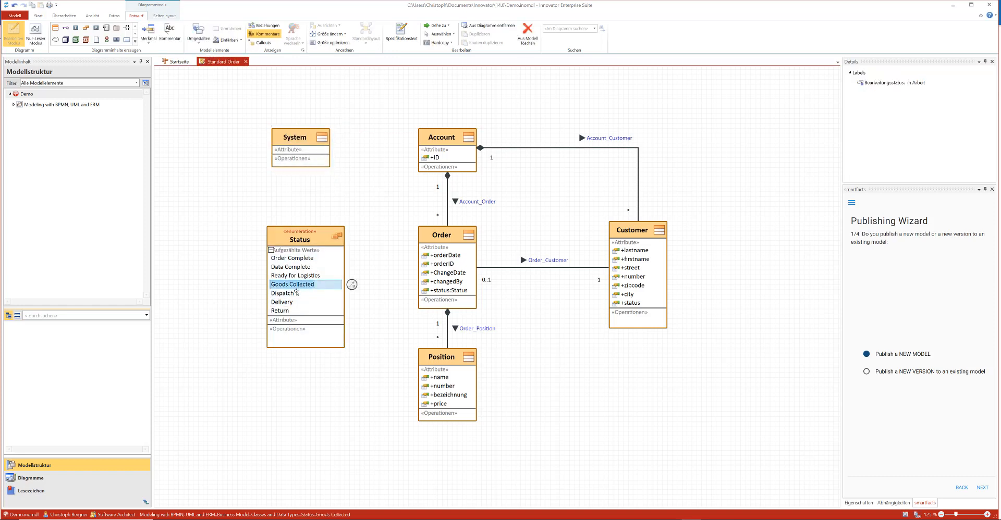
pyautogui.click(293, 294)
pyautogui.rightClick(293, 295)
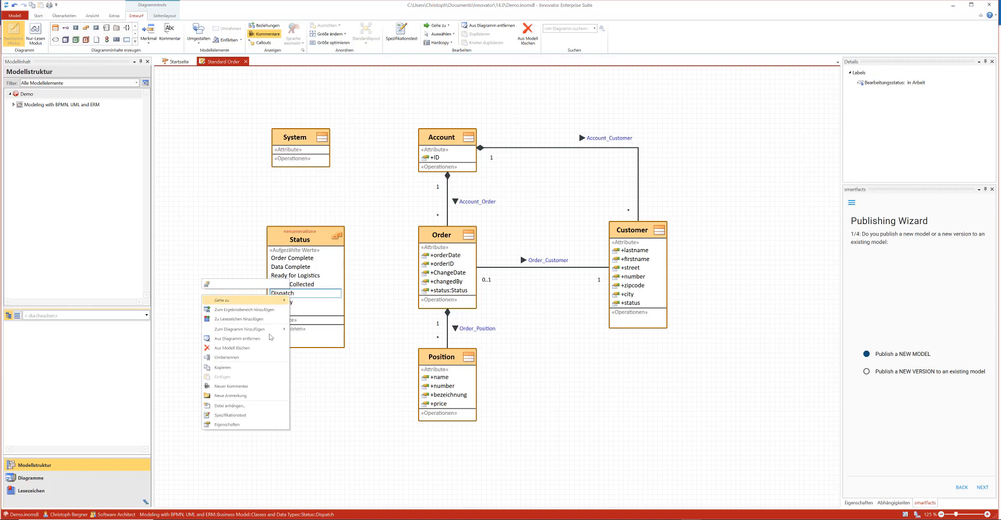
pyautogui.click(261, 348)
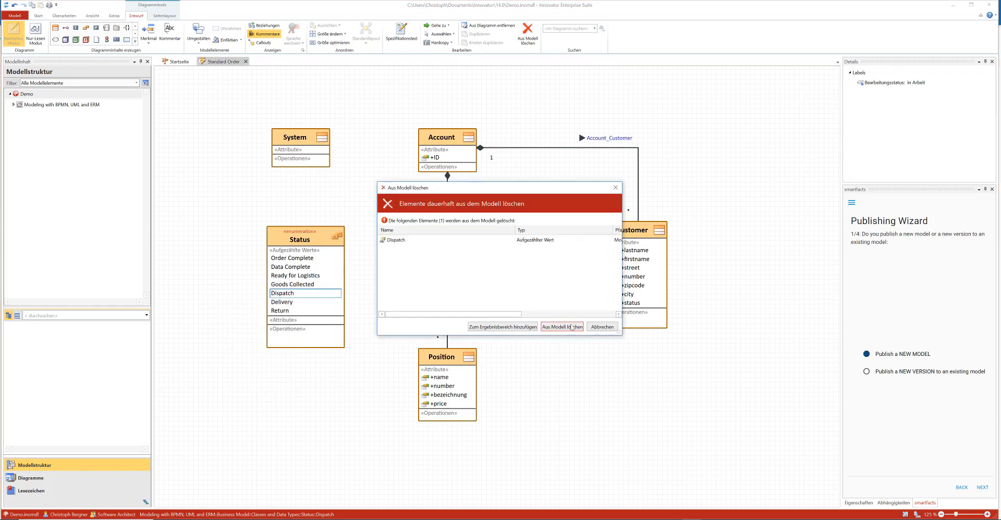
pyautogui.click(552, 329)
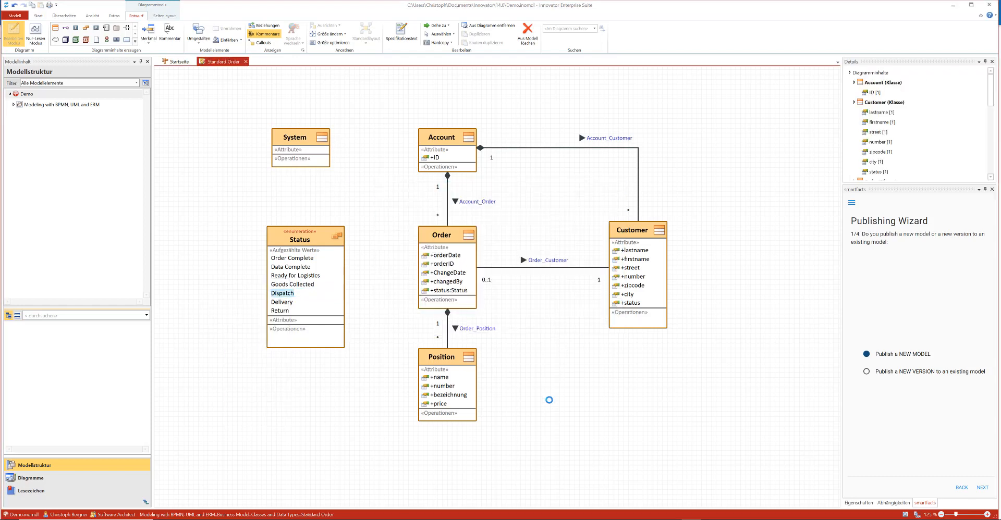
# Move the Position class down and to the right, between the Order and Customer columns.
pyautogui.click(455, 359)
pyautogui.moveTo(456, 359); pyautogui.dragTo(552, 392)
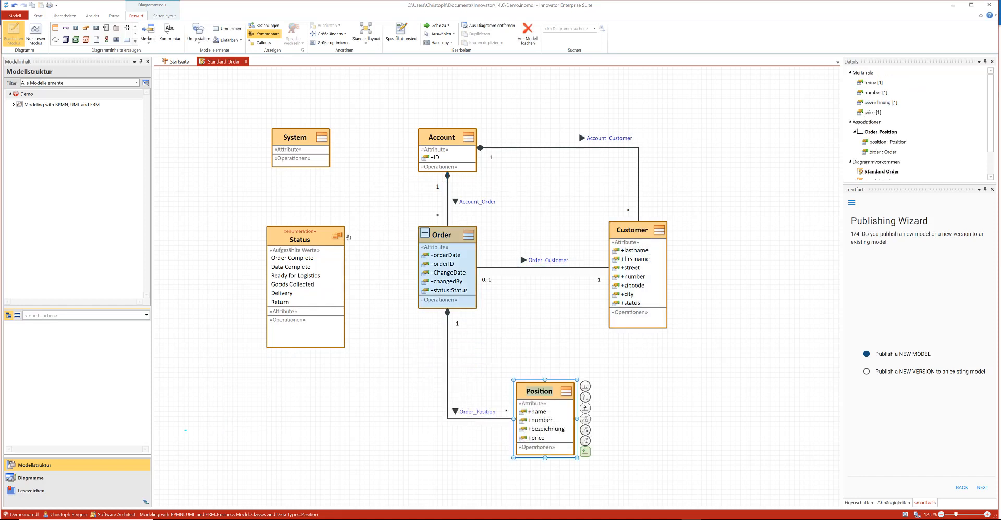
pyautogui.click(295, 239)
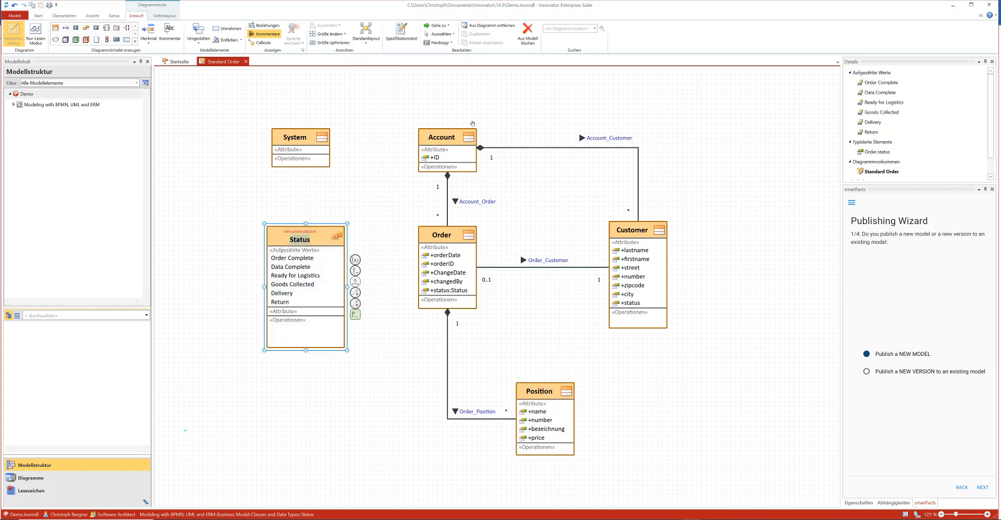
# Add the specification text "This is the description" to the Account class and save the change.
pyautogui.click(450, 139)
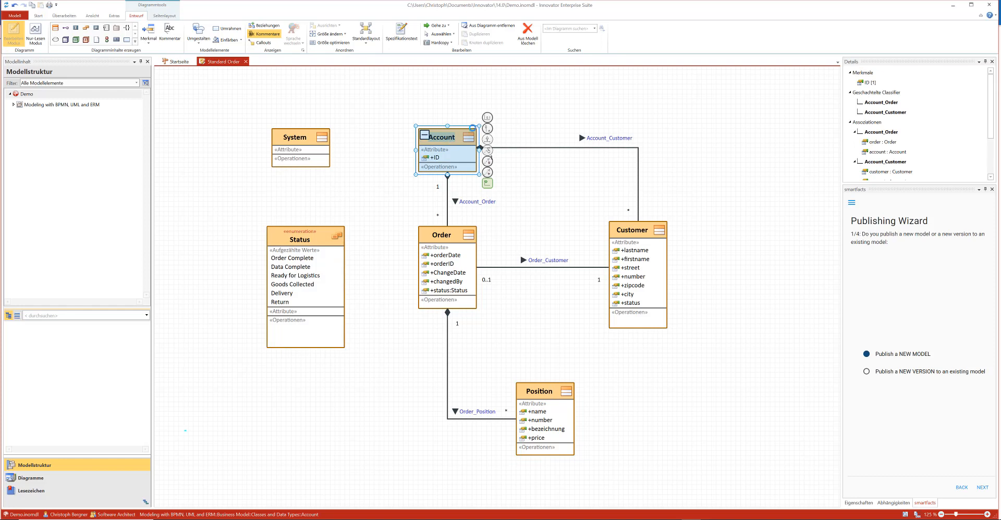
pyautogui.doubleClick(450, 139)
pyautogui.click(559, 104)
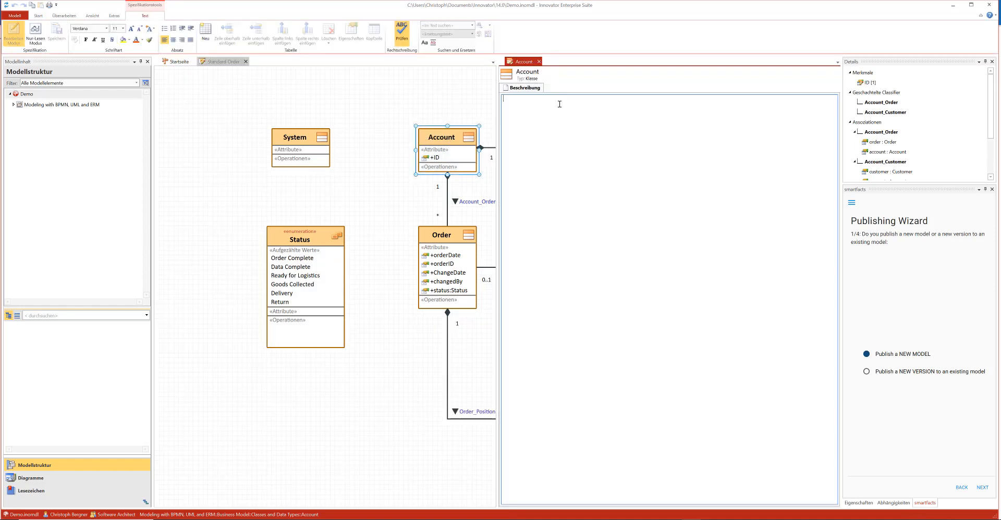
pyautogui.write('This is the description')
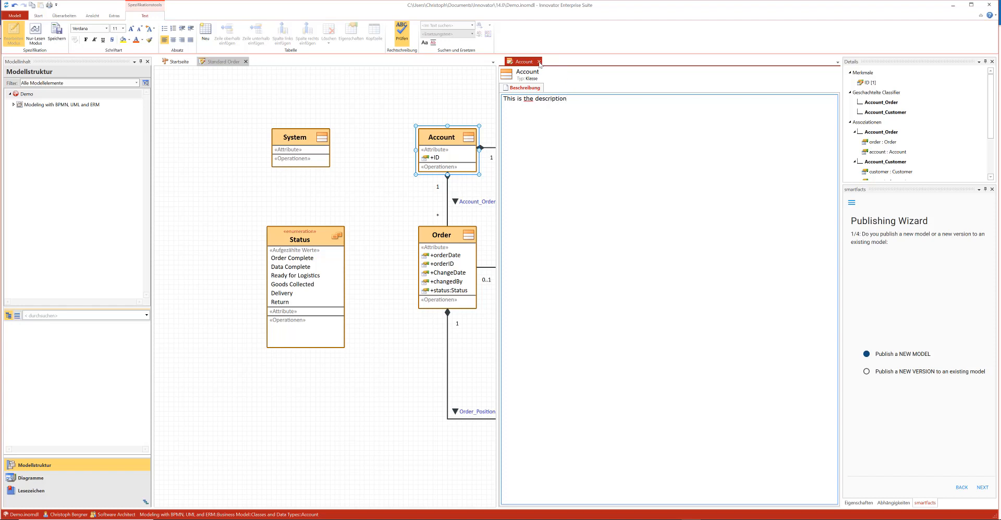
pyautogui.click(432, 148)
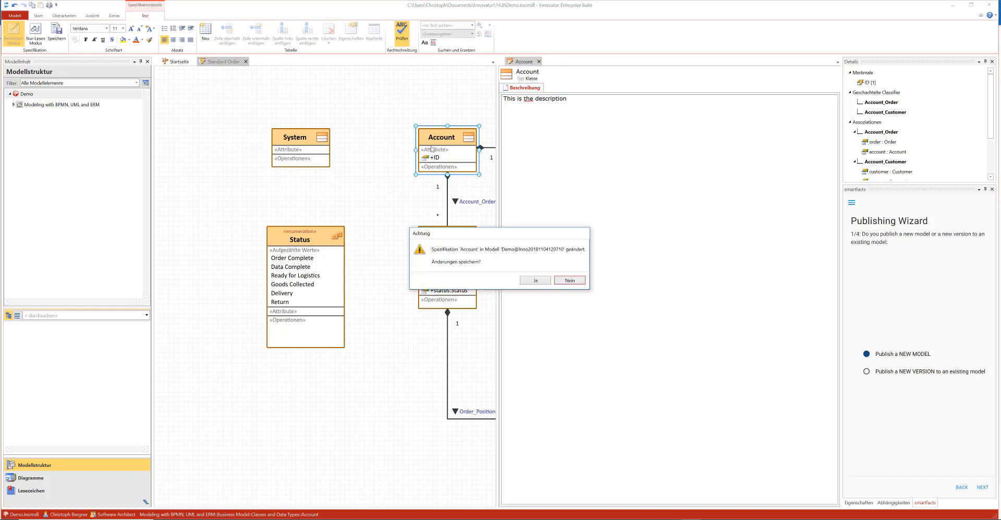
pyautogui.click(538, 281)
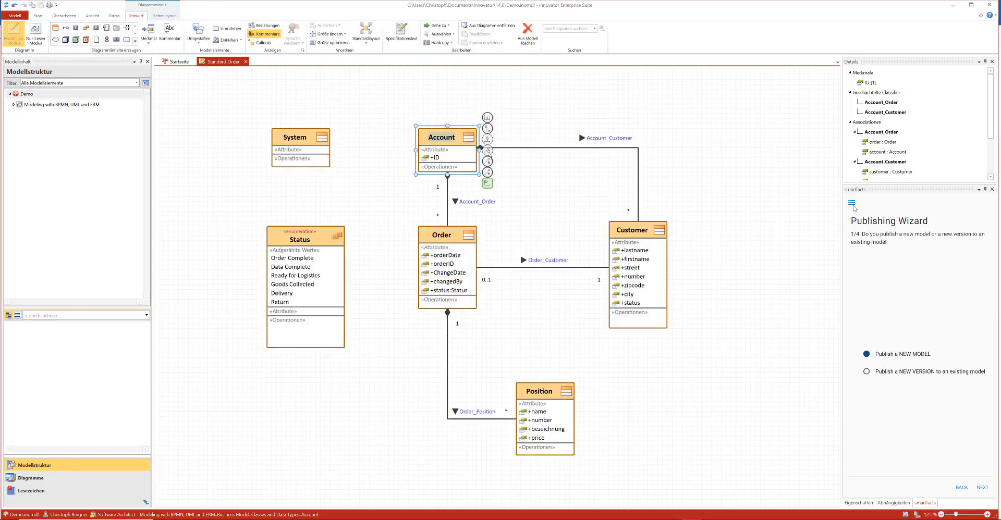
# Start the Publishing Wizard and choose to publish the complete model as a new version of an existing model.
pyautogui.click(852, 203)
pyautogui.click(906, 280)
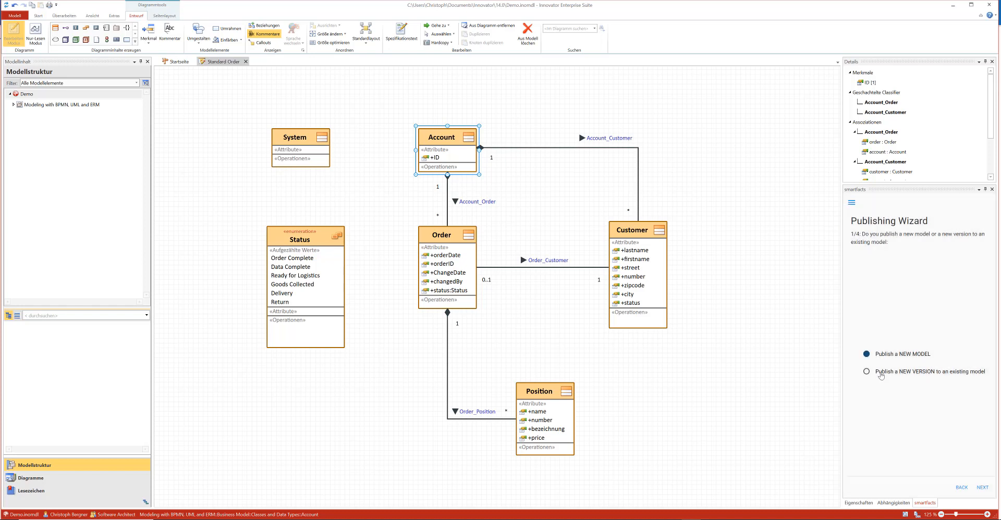
pyautogui.click(892, 374)
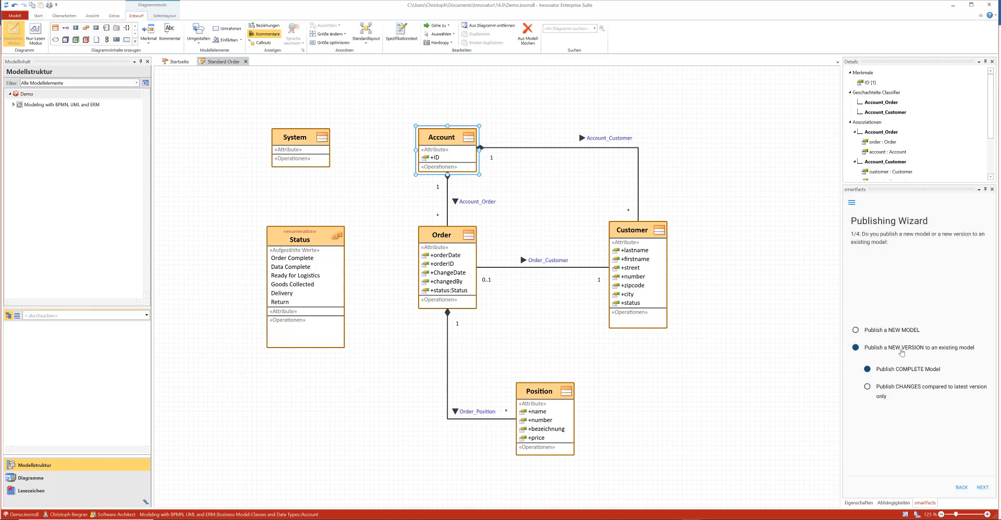
pyautogui.click(982, 488)
# Choose Publishing Demo 01 in the Publishing Demos folder as the model that receives the new version.
pyautogui.click(861, 256)
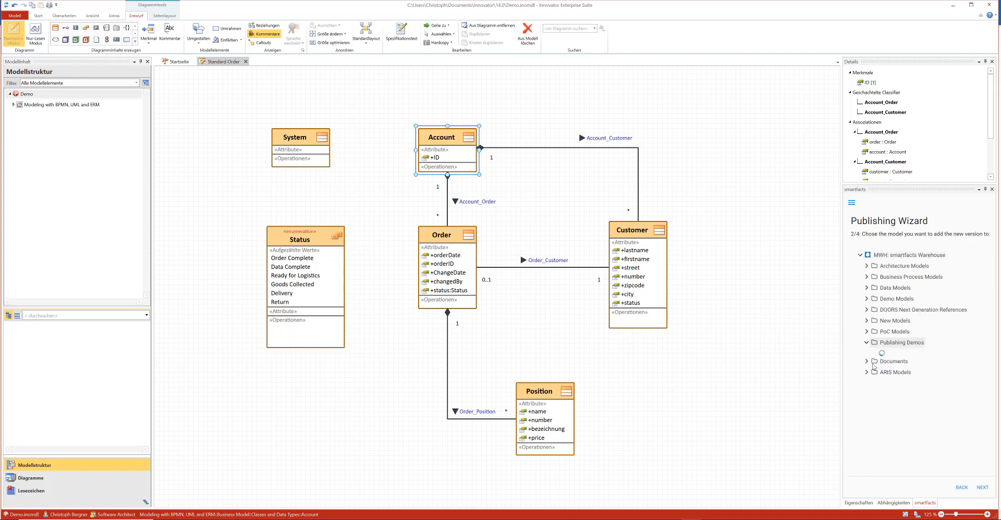
pyautogui.click(867, 343)
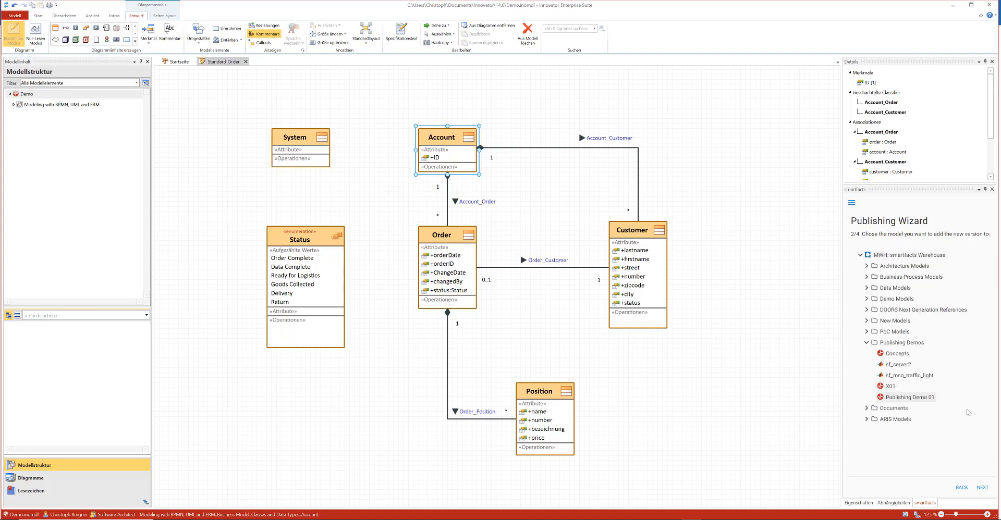
pyautogui.click(917, 398)
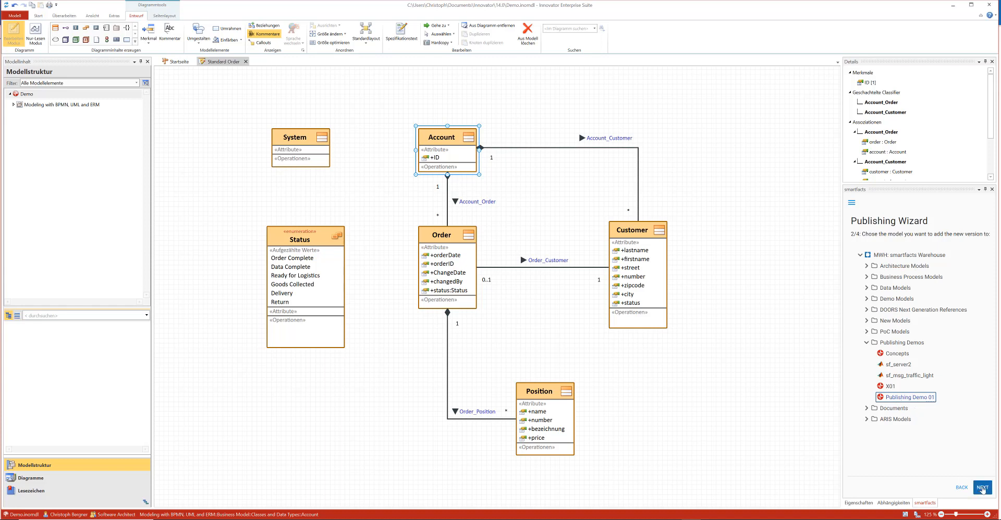
pyautogui.click(982, 490)
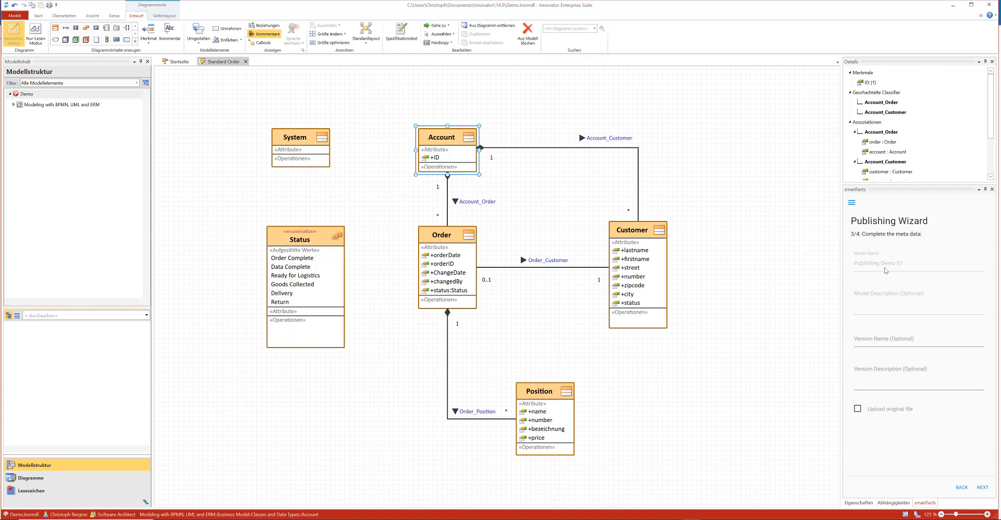
# Publish the new model version with the version name V2 and close the export message.
pyautogui.click(861, 341)
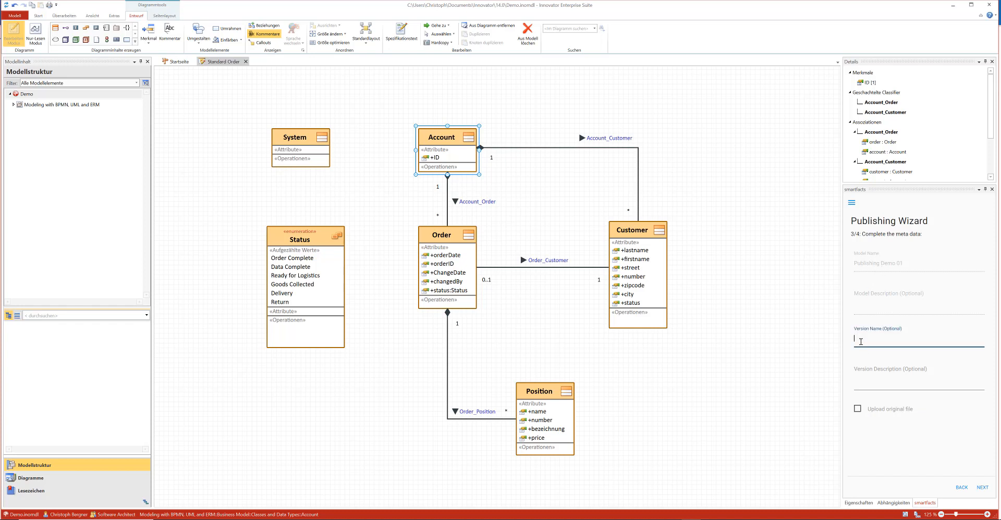
pyautogui.click(982, 488)
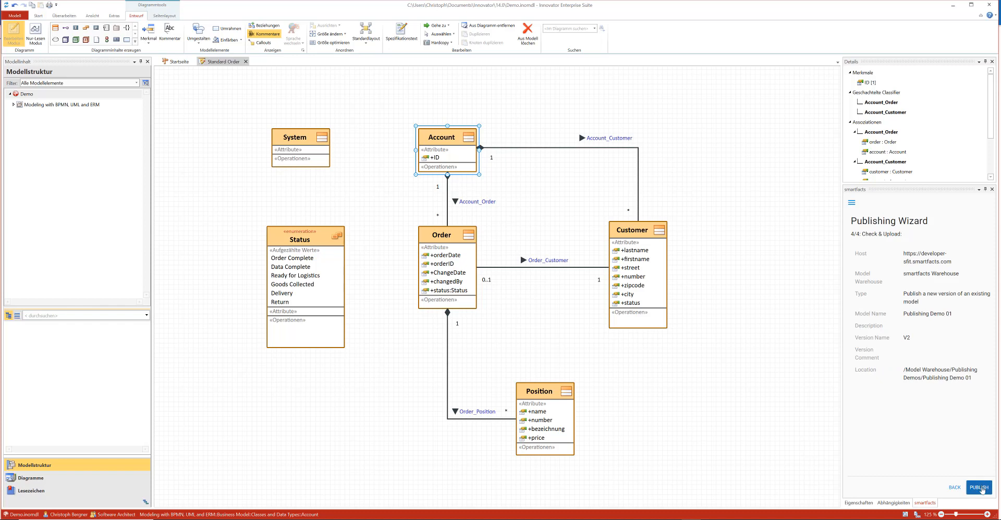
pyautogui.click(981, 489)
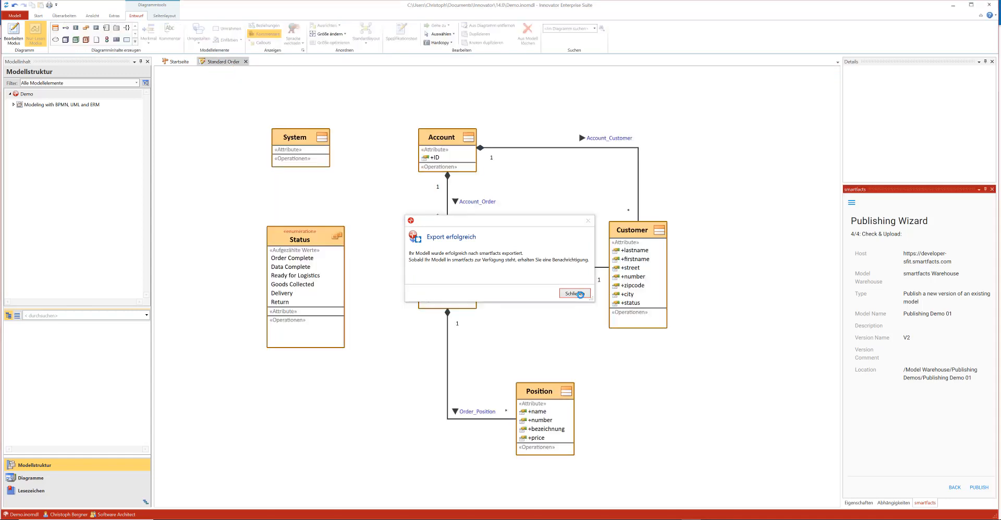
pyautogui.click(577, 294)
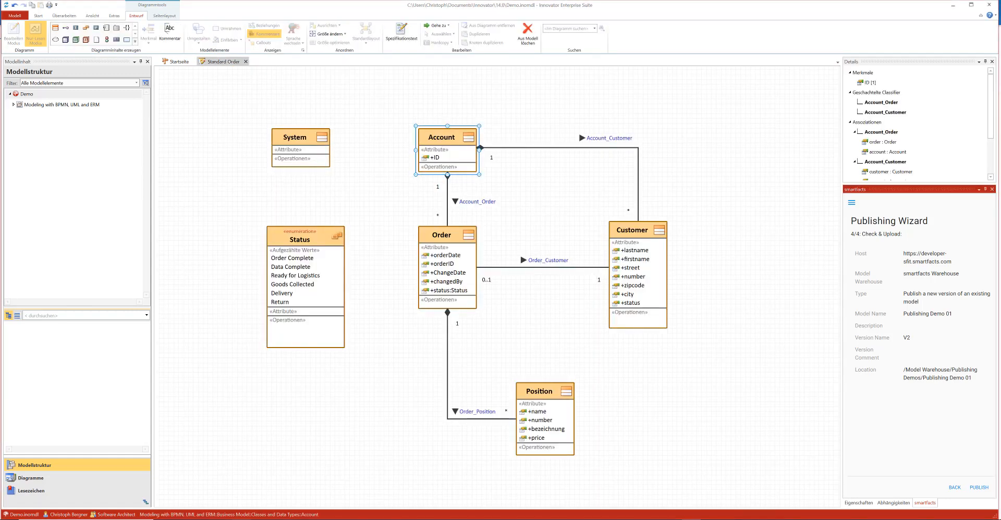
# Switch to smartfacts in the browser, check the publishing notifications, and dismiss them all.
pyautogui.click(222, 519)
pyautogui.click(242, 510)
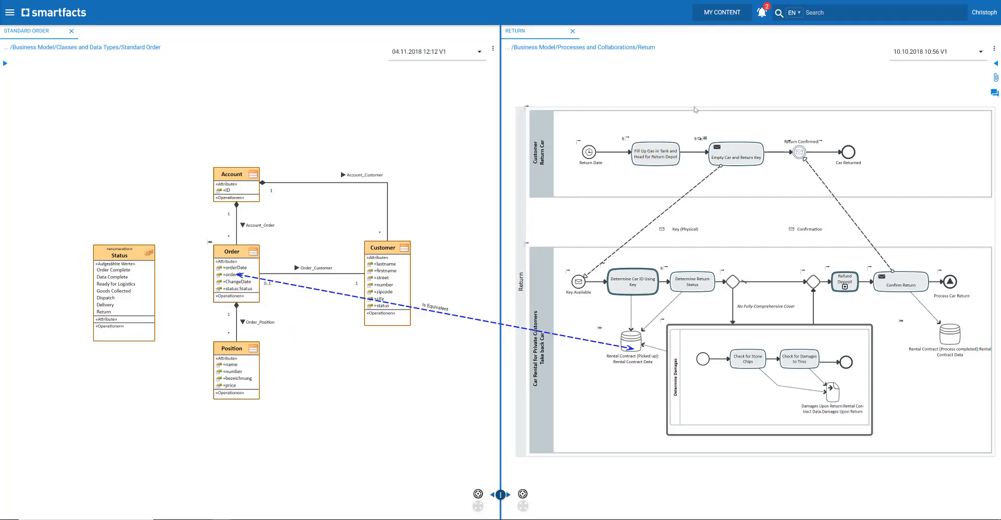
pyautogui.click(762, 13)
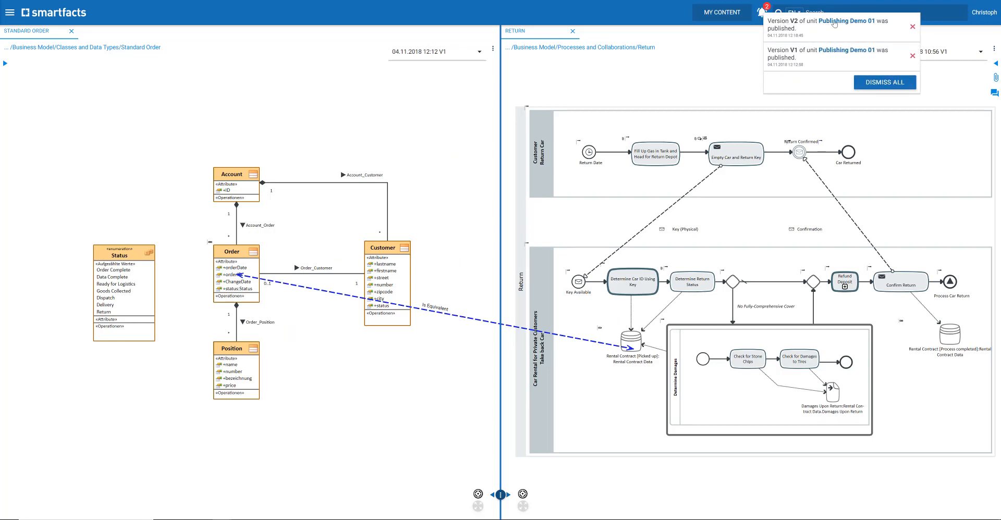
pyautogui.click(885, 84)
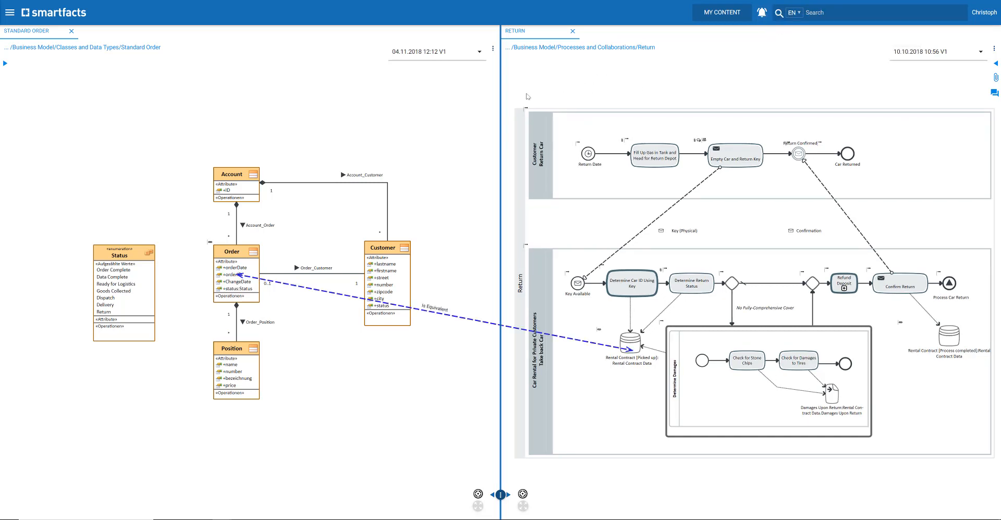
# Open the suspectness overview in My Content and preview the Special Order and Standard Order diagrams containing the changed Order class.
pyautogui.click(722, 12)
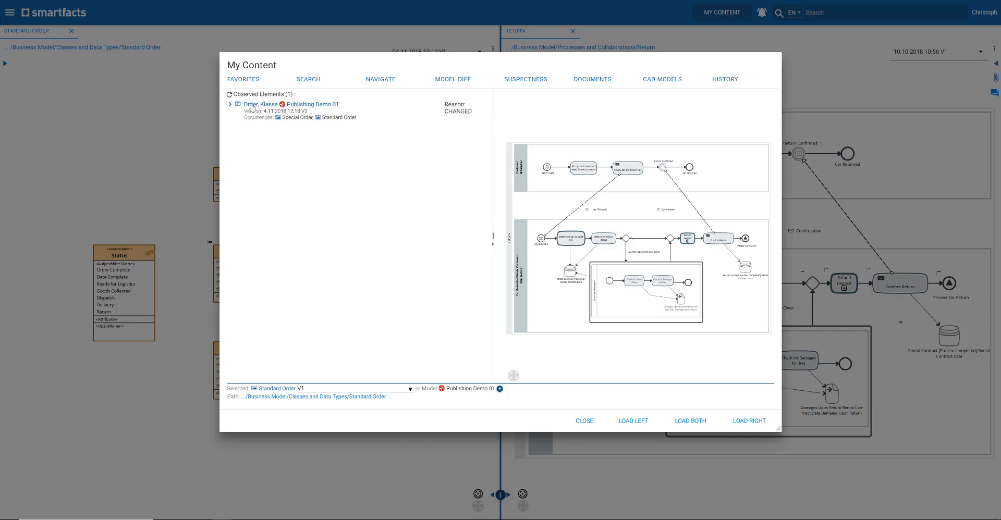
pyautogui.click(290, 118)
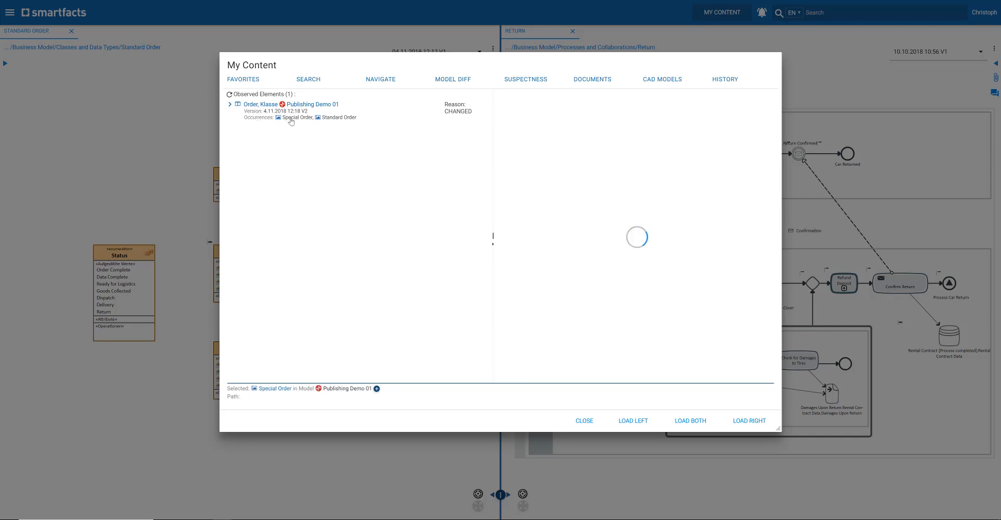
pyautogui.click(357, 127)
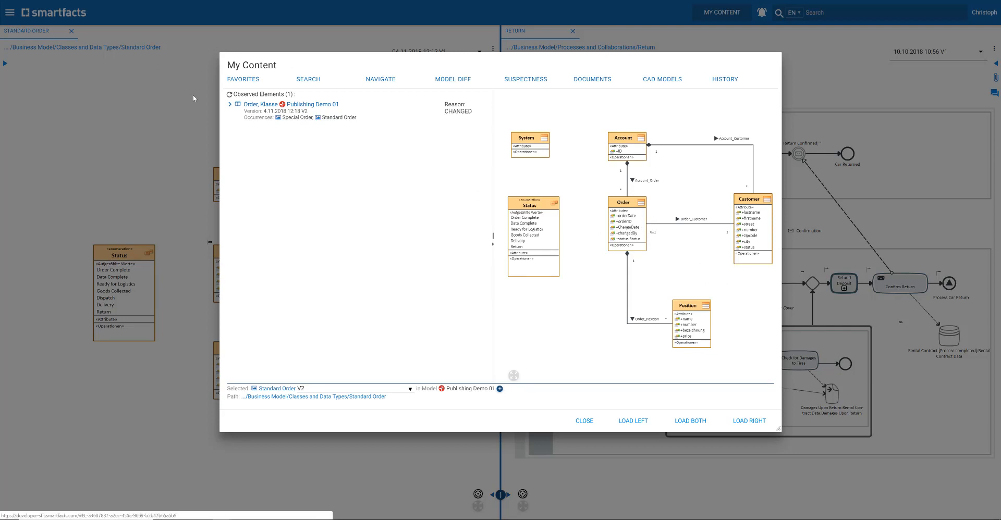
# Expand the Order class, then inspect the linked Car ID Contract's properties and its occurrence in the Return diagram.
pyautogui.click(230, 104)
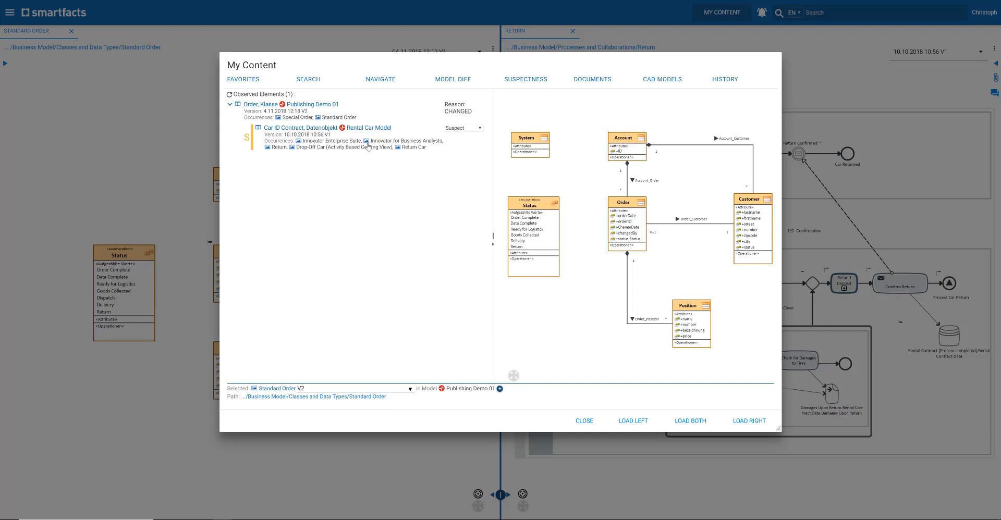
pyautogui.click(279, 148)
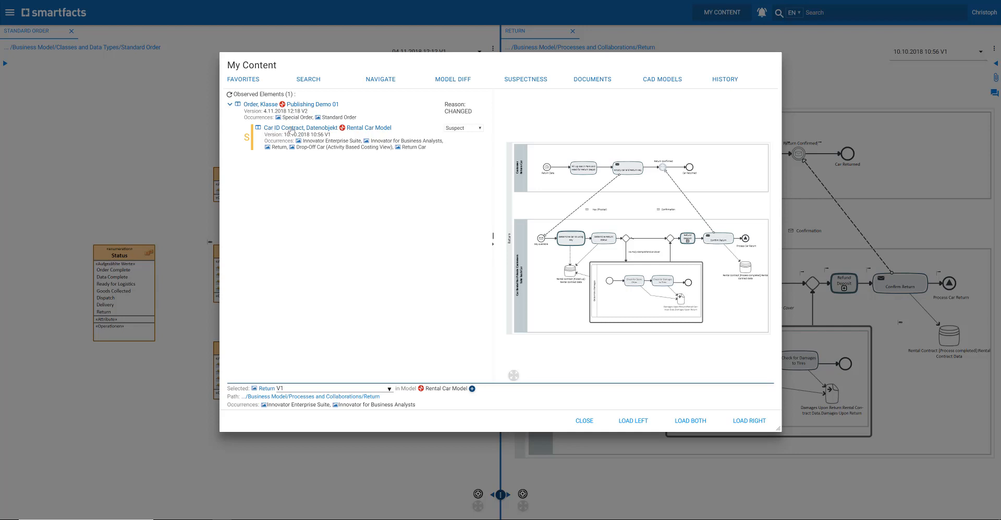
pyautogui.click(291, 130)
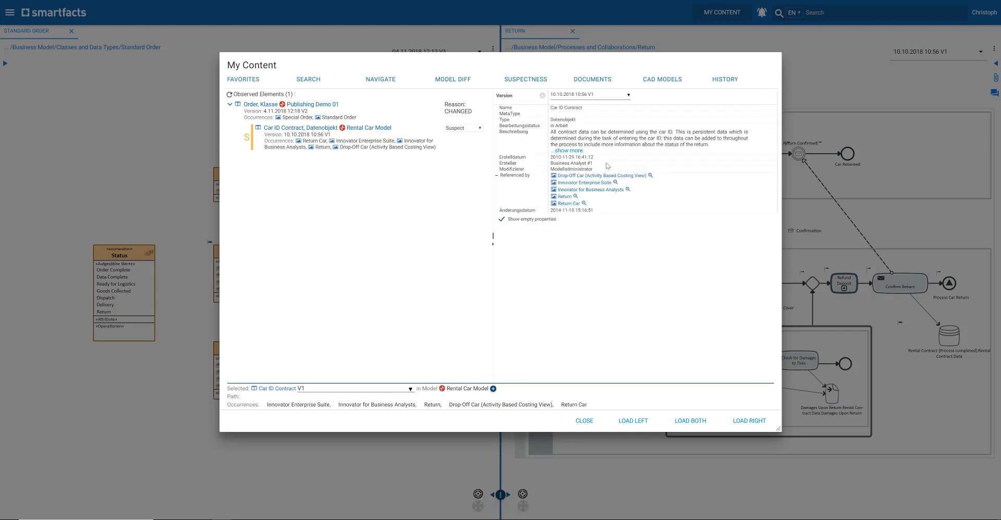
pyautogui.click(576, 198)
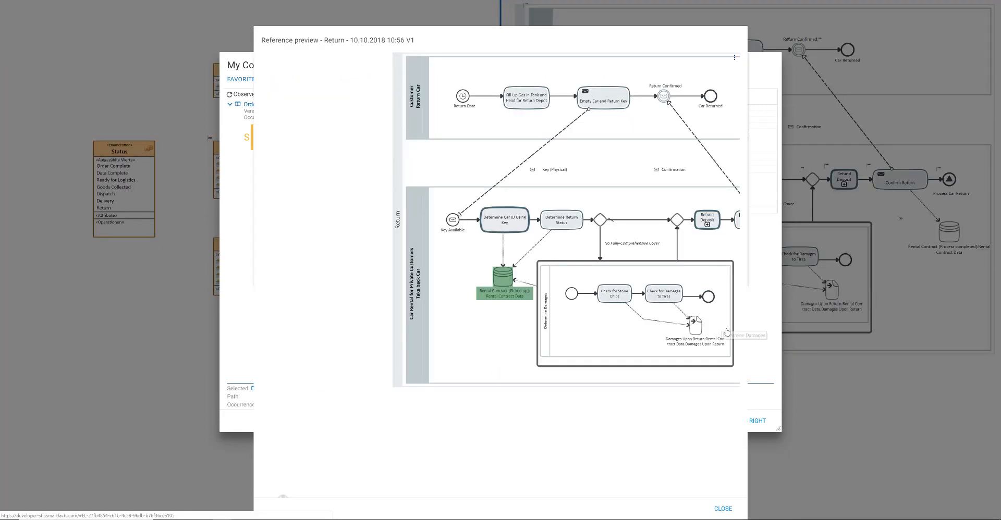
pyautogui.click(722, 509)
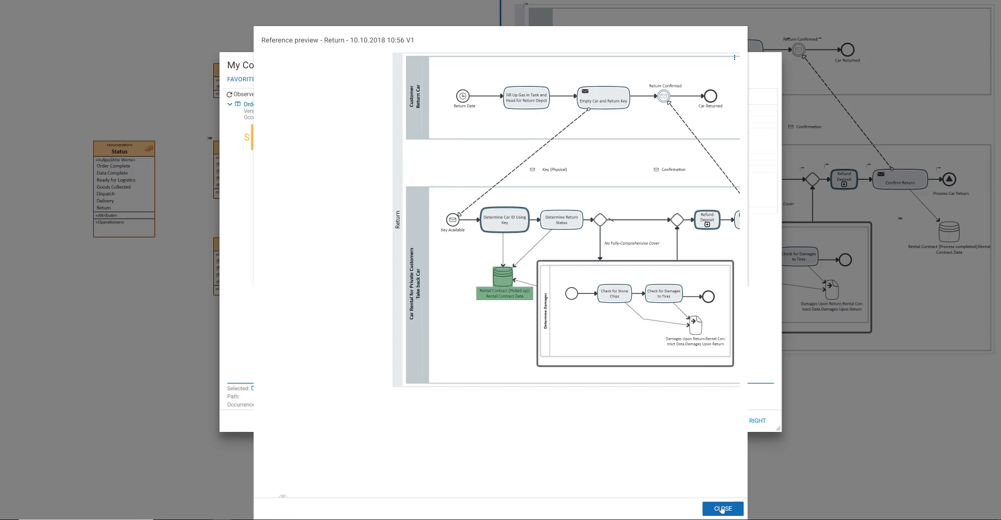
pyautogui.click(722, 509)
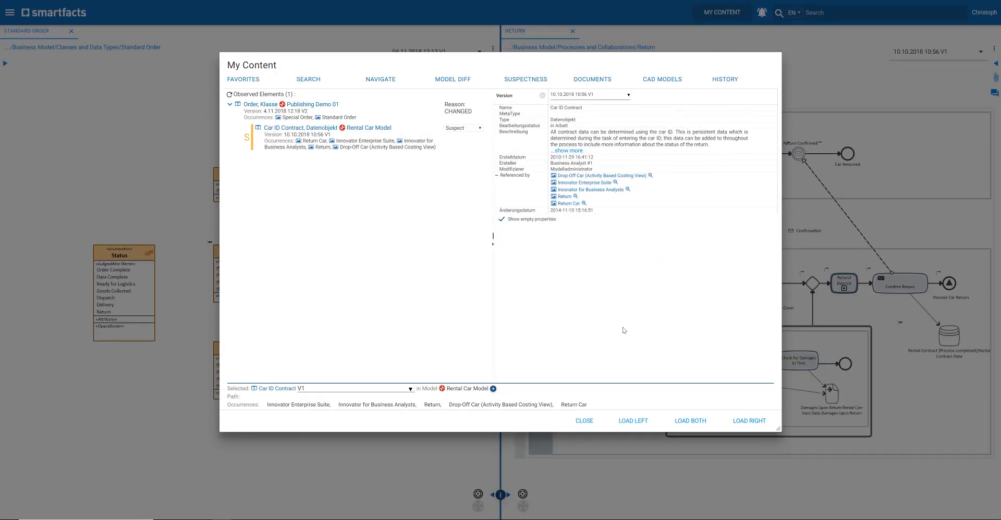
# Set the suspectness status of Car ID Contract to Valid, refresh the observed elements, and close My Content.
pyautogui.click(457, 130)
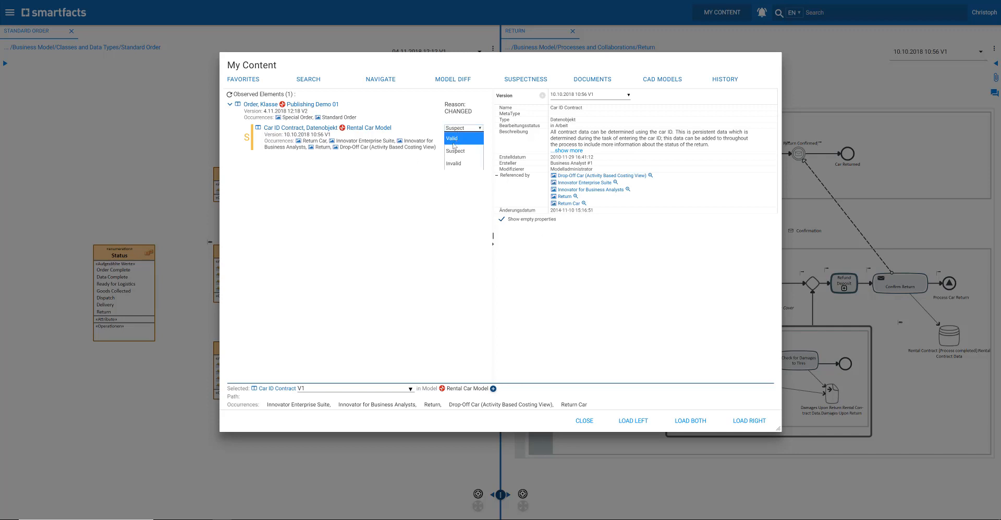
pyautogui.click(466, 142)
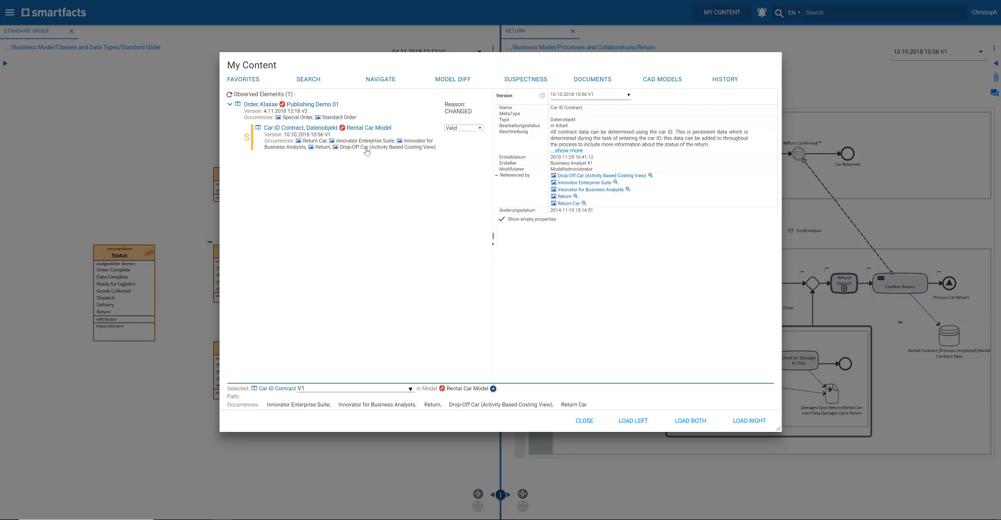
pyautogui.click(229, 96)
pyautogui.click(581, 427)
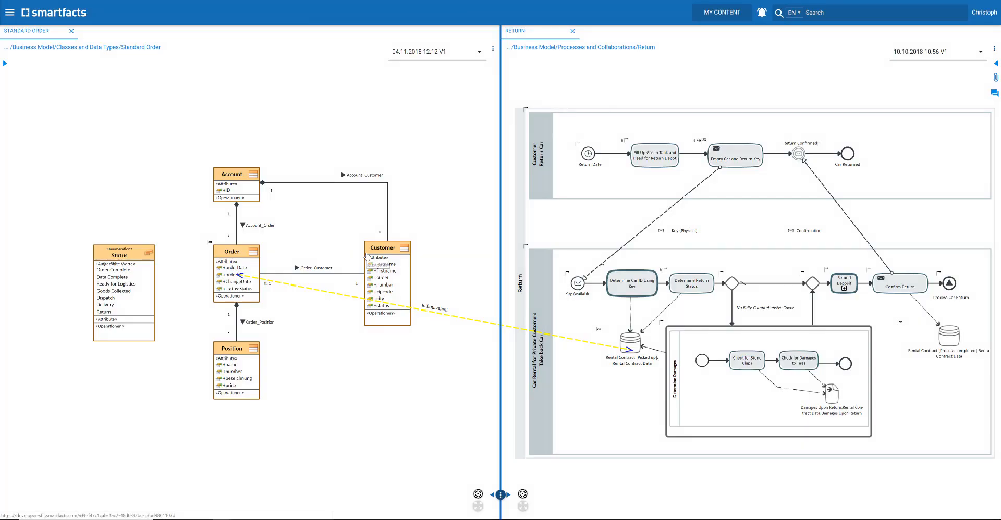
# Replace the Return diagram with a second copy of Standard Order and switch that copy to version 04.11.2018 12:18 V2.
pyautogui.click(286, 151)
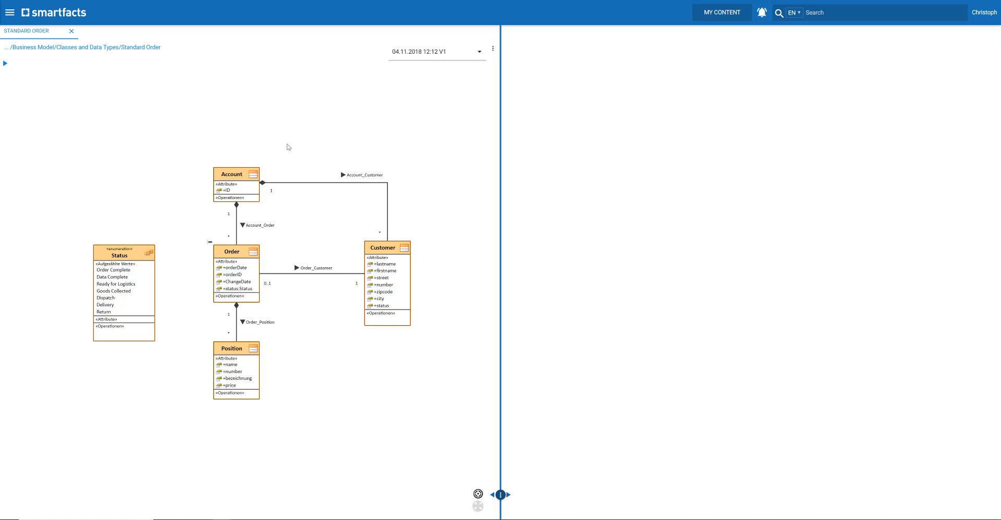
pyautogui.click(440, 54)
pyautogui.click(440, 55)
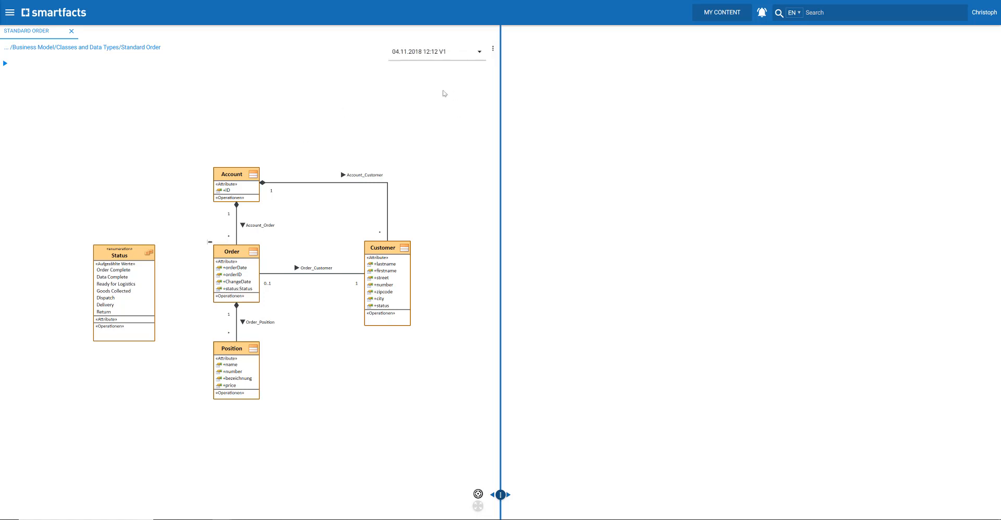
pyautogui.click(490, 50)
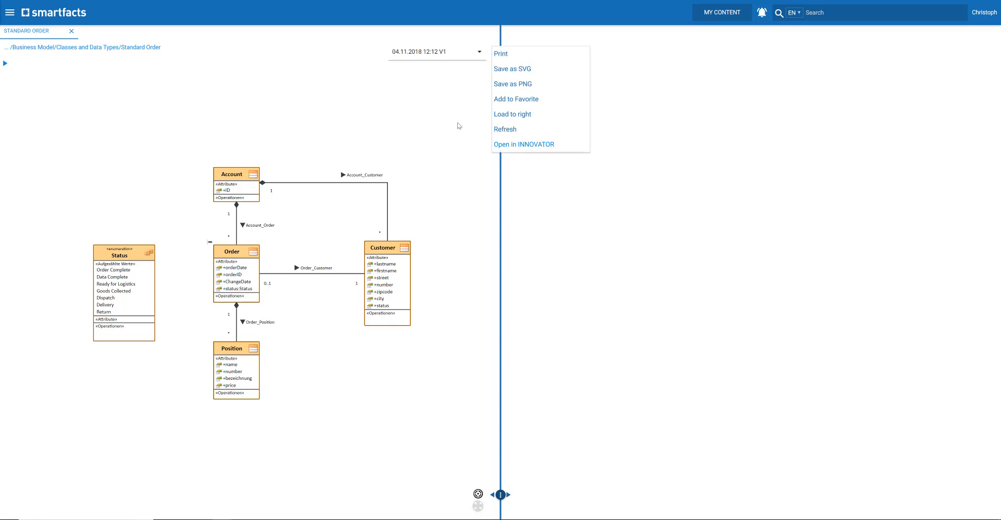
pyautogui.click(515, 116)
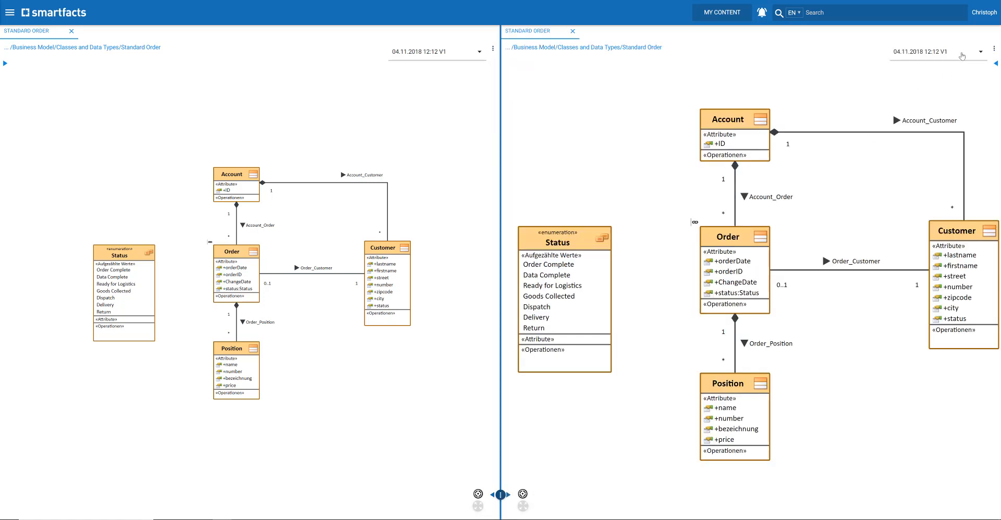
pyautogui.click(962, 56)
pyautogui.click(940, 58)
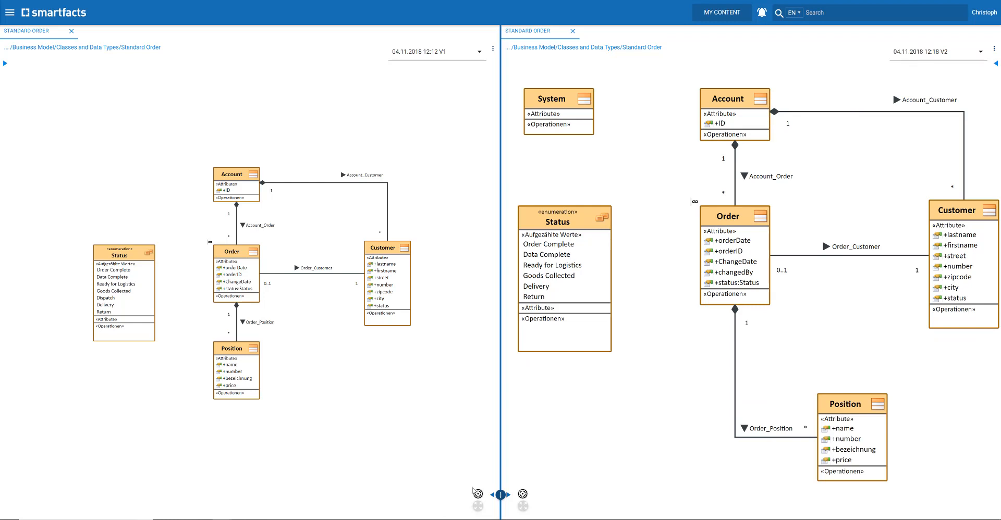
# Enable Compare Diagrams for the two Standard Order versions, fit the V1 diagram to its view, and lock both views together.
pyautogui.click(501, 497)
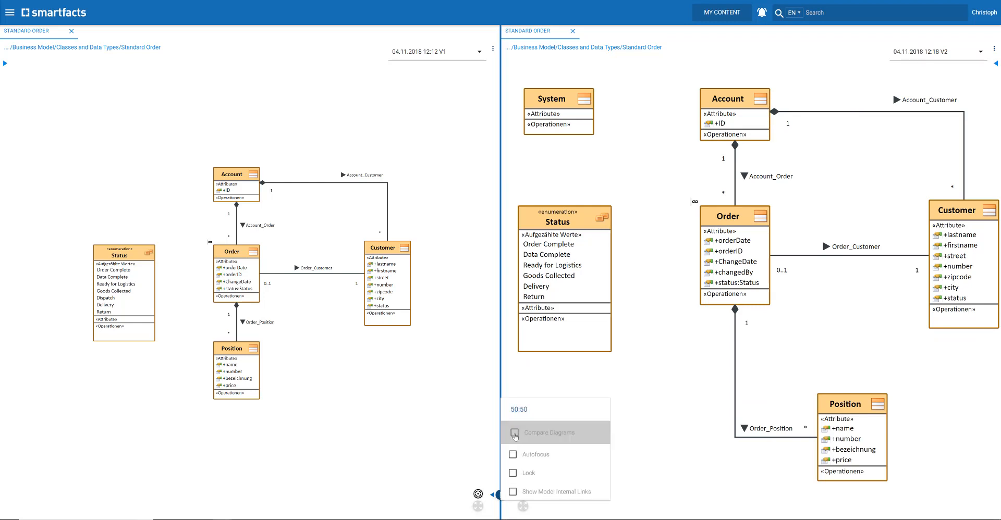
pyautogui.click(514, 433)
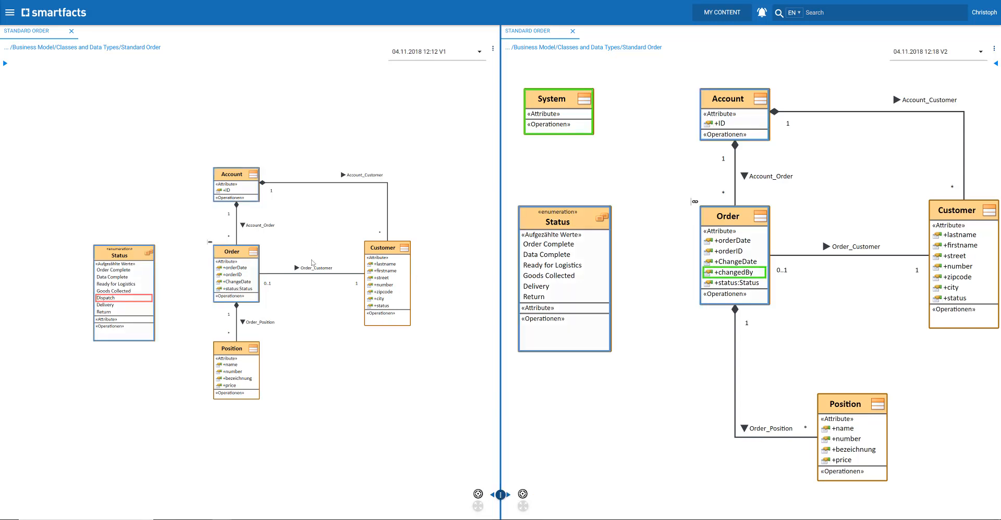
pyautogui.click(478, 507)
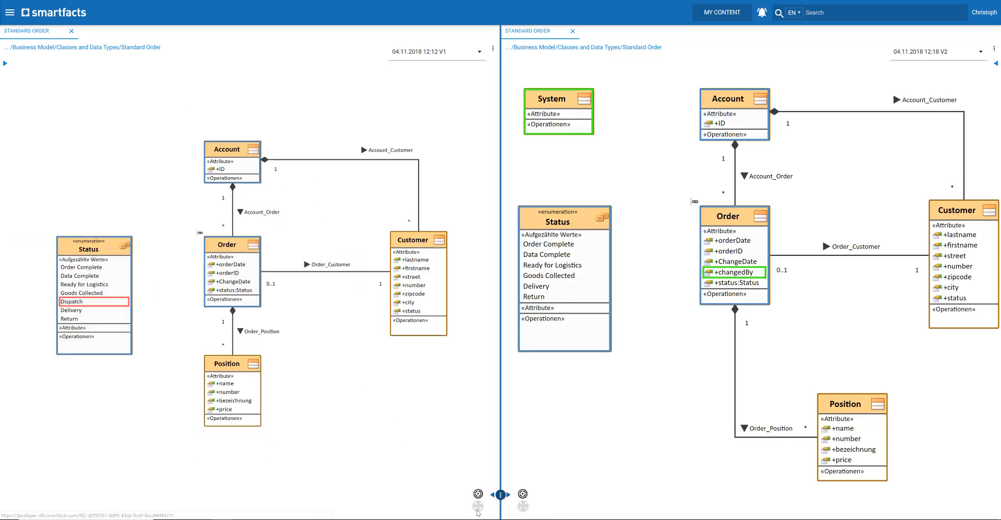
pyautogui.click(500, 495)
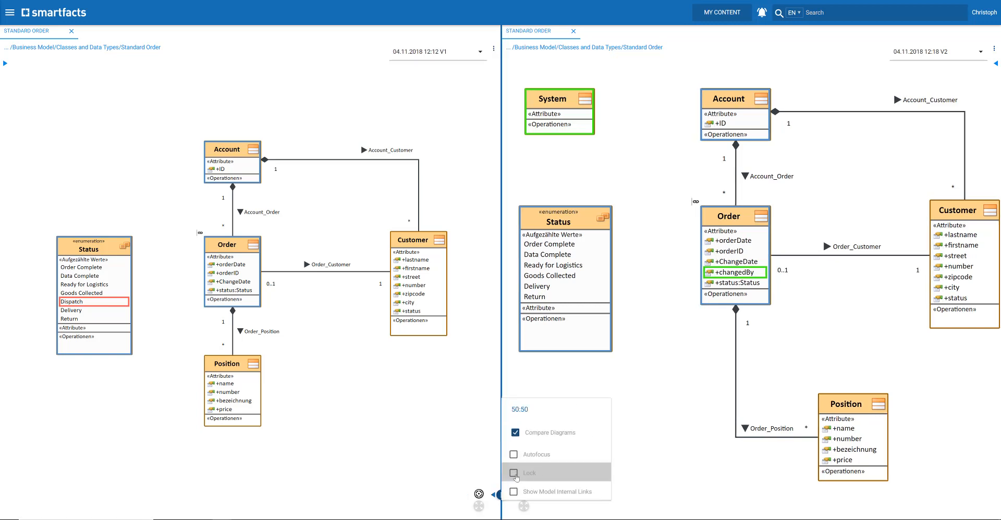
pyautogui.click(514, 475)
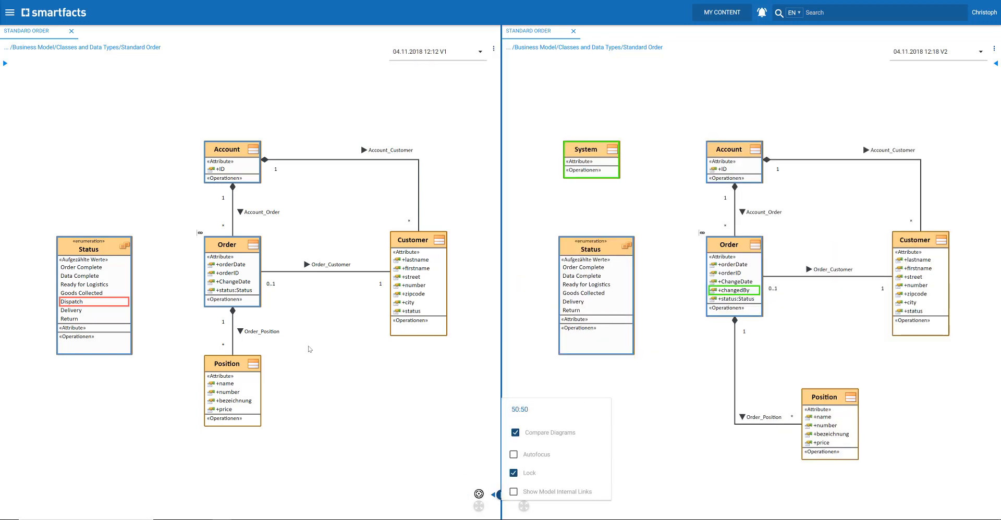
# Examine the marked differences between V1 and V2 around the Status, Order, Account, Customer and Position elements.
pyautogui.scroll(3, 309, 347)
pyautogui.moveTo(287, 361); pyautogui.dragTo(457, 308)
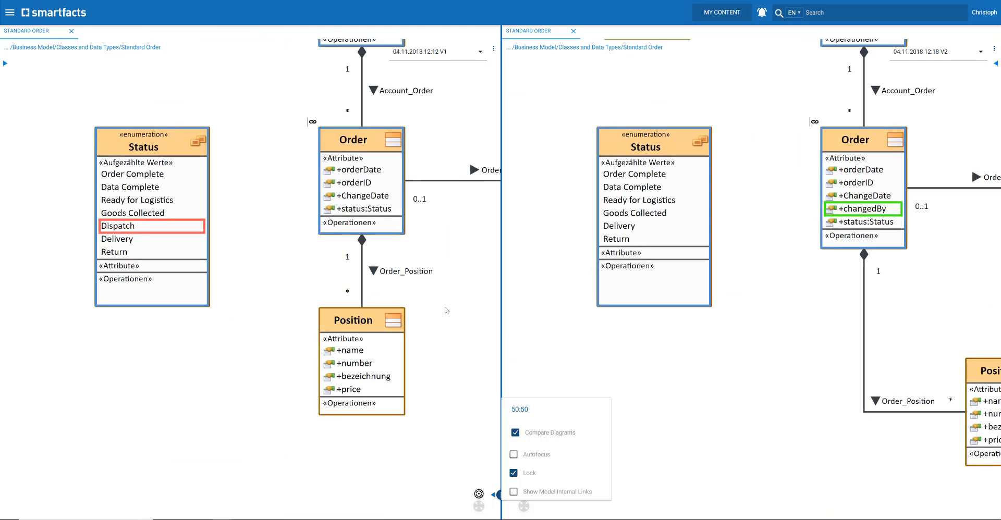
pyautogui.moveTo(175, 231); pyautogui.dragTo(255, 185)
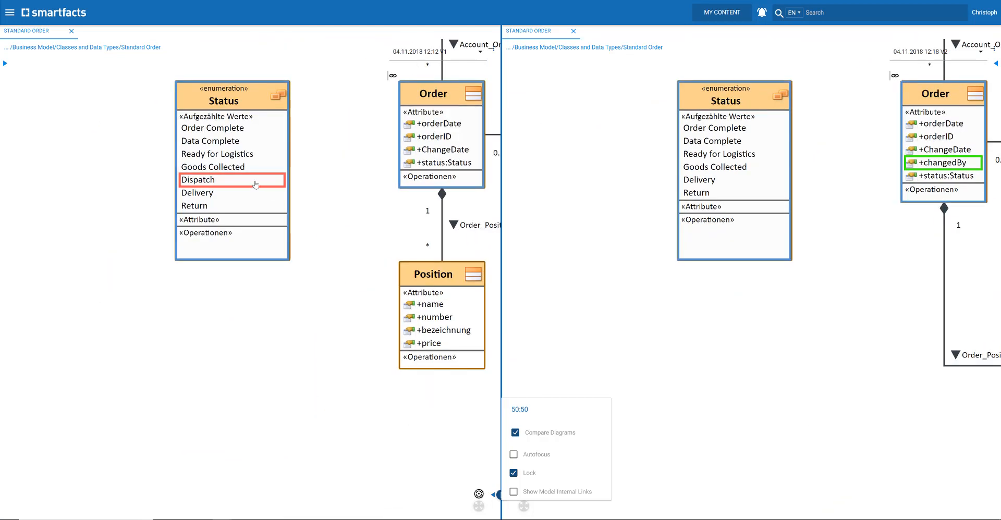
pyautogui.moveTo(263, 285); pyautogui.dragTo(36, 475)
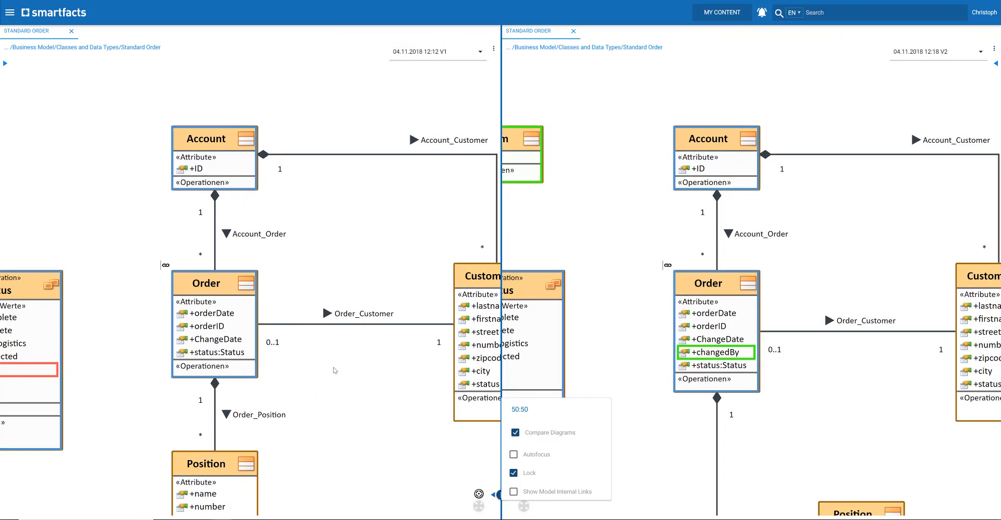
pyautogui.moveTo(334, 368); pyautogui.dragTo(305, 343)
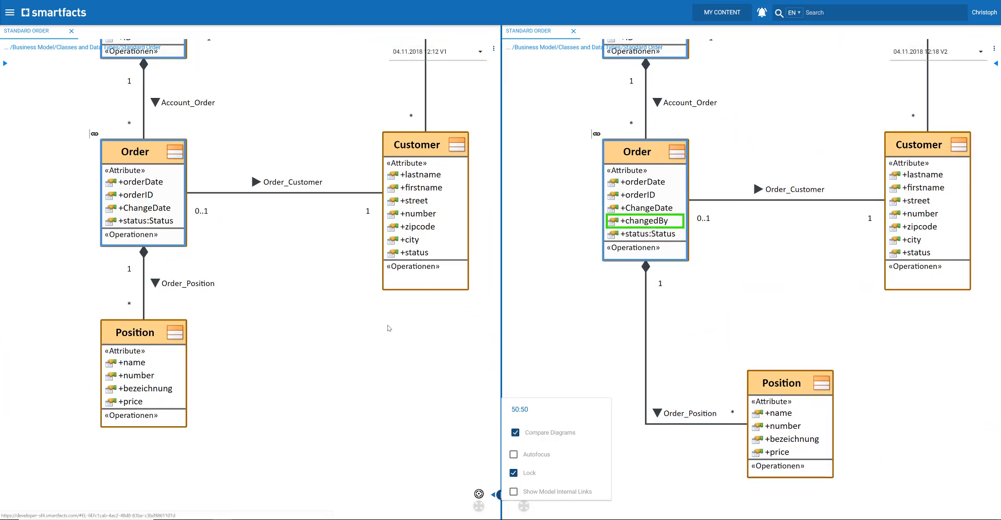
pyautogui.scroll(-5, 388, 327)
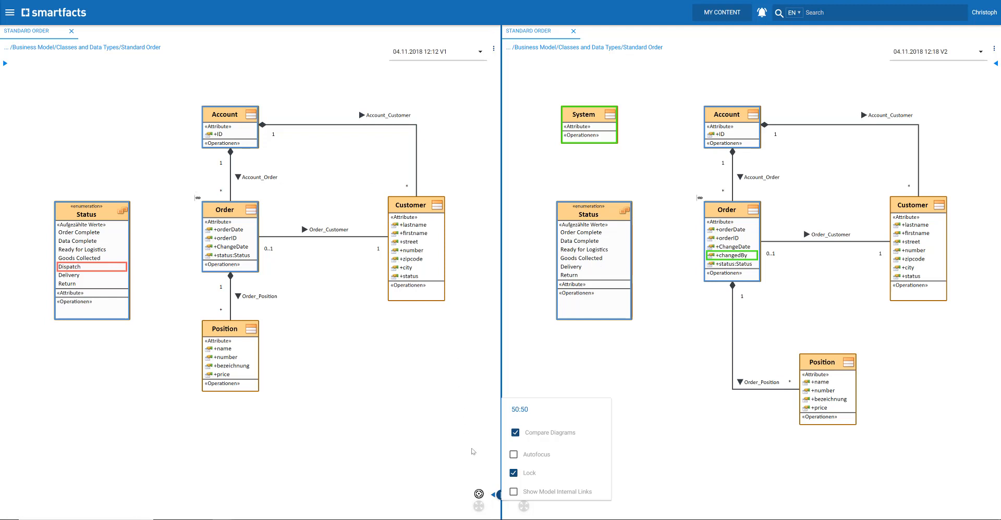
# Turn off Compare Diagrams and close both Standard Order diagrams.
pyautogui.click(518, 442)
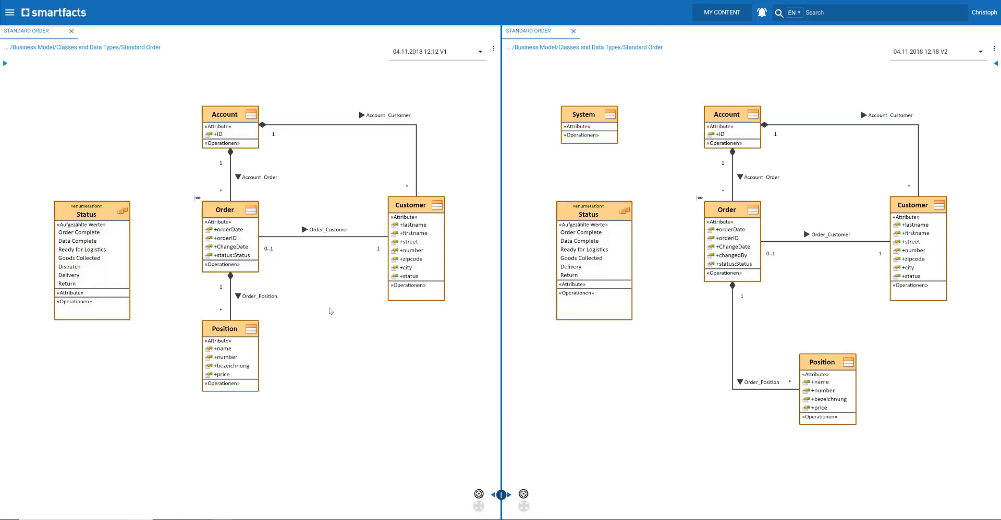
pyautogui.click(505, 493)
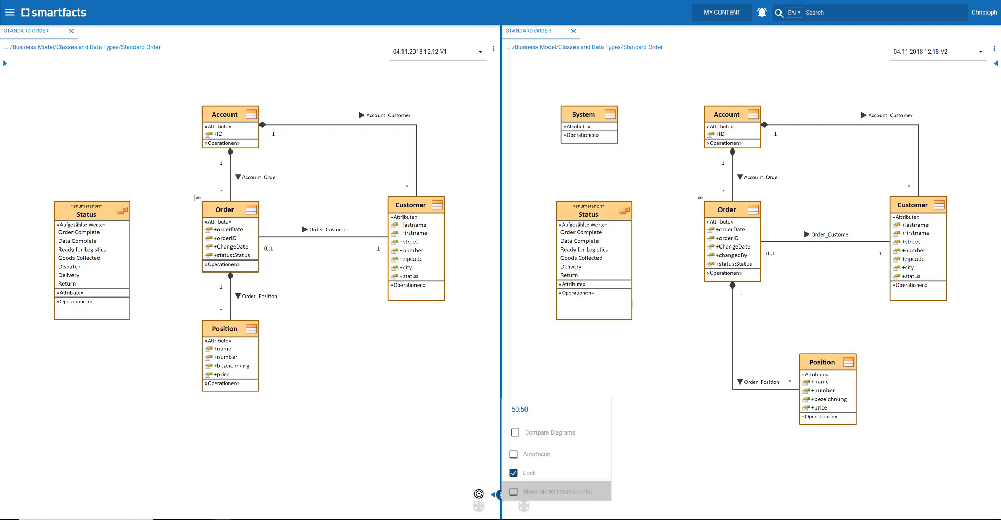
pyautogui.click(72, 31)
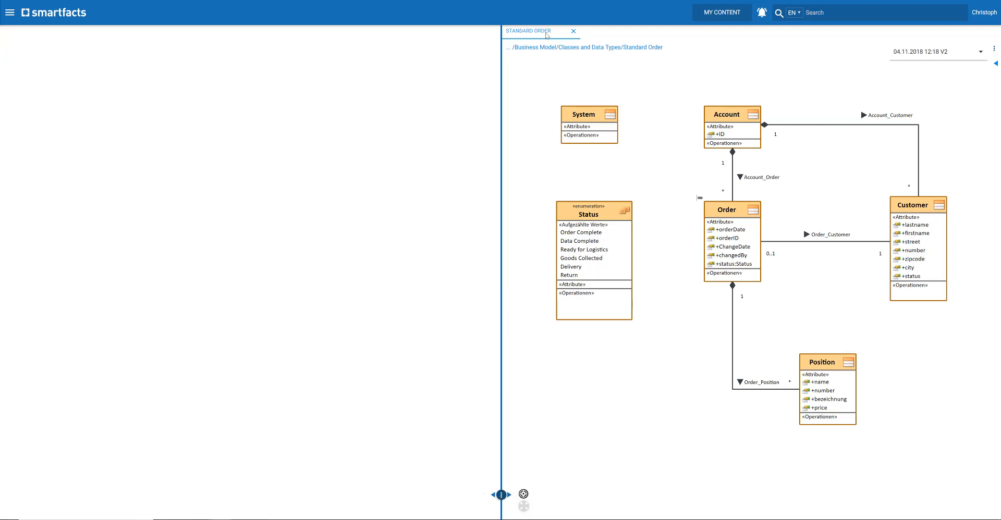
pyautogui.click(10, 13)
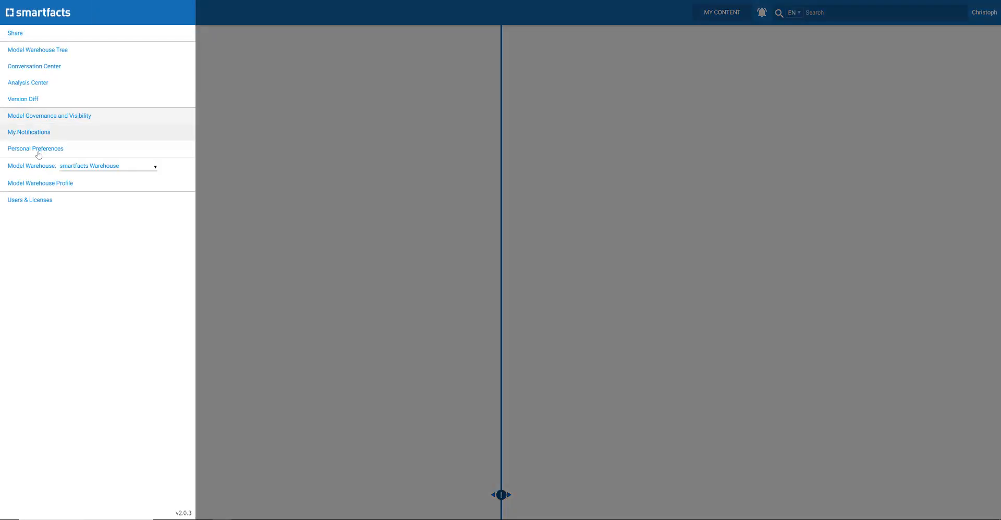
pyautogui.click(32, 88)
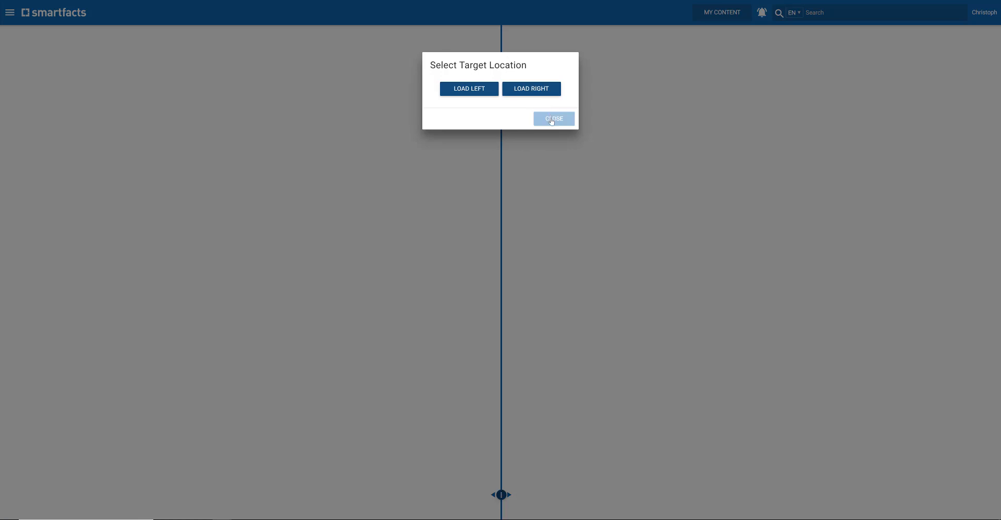
pyautogui.click(555, 118)
# Start a model version comparison and select the Publishing Demo 01 model from the Publishing Demos folder of the smartfacts Warehouse.
pyautogui.click(11, 16)
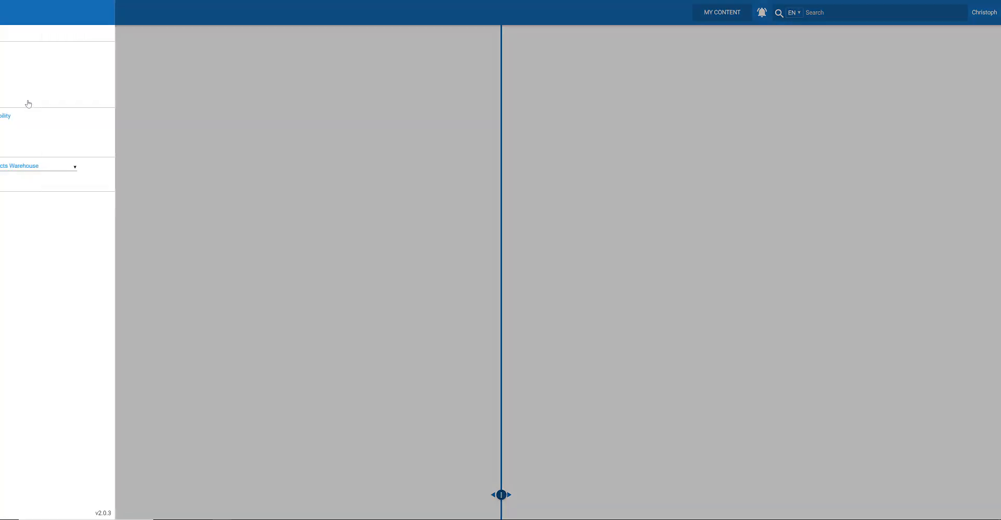
pyautogui.click(42, 98)
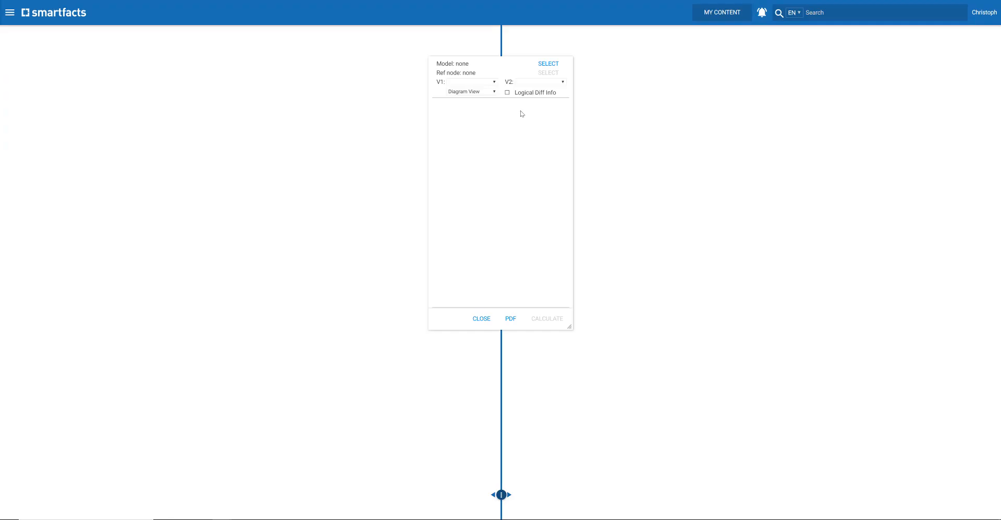
pyautogui.click(548, 63)
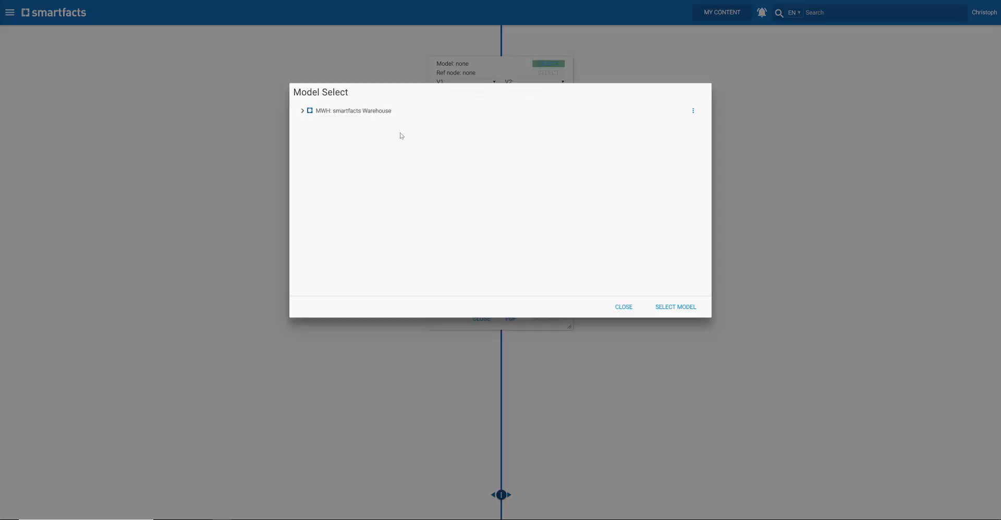
pyautogui.click(301, 111)
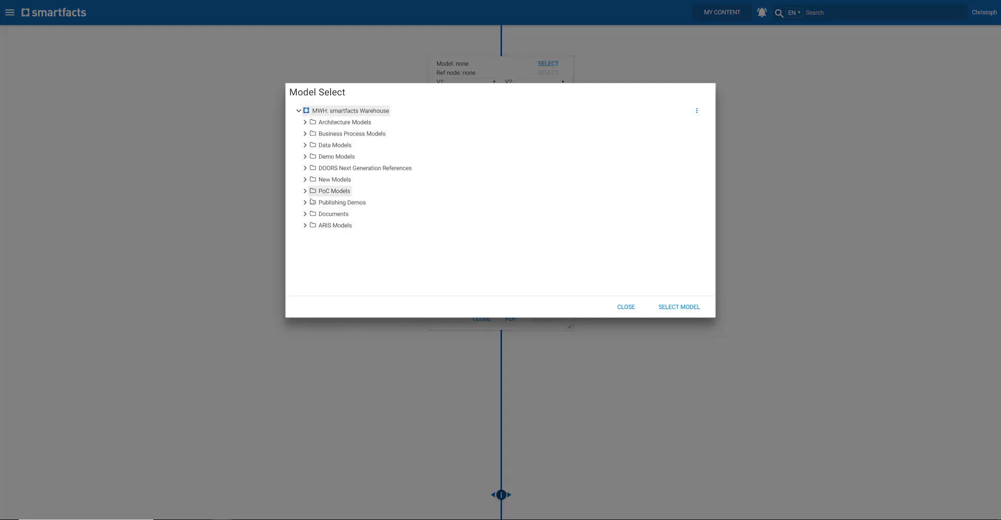
pyautogui.click(305, 203)
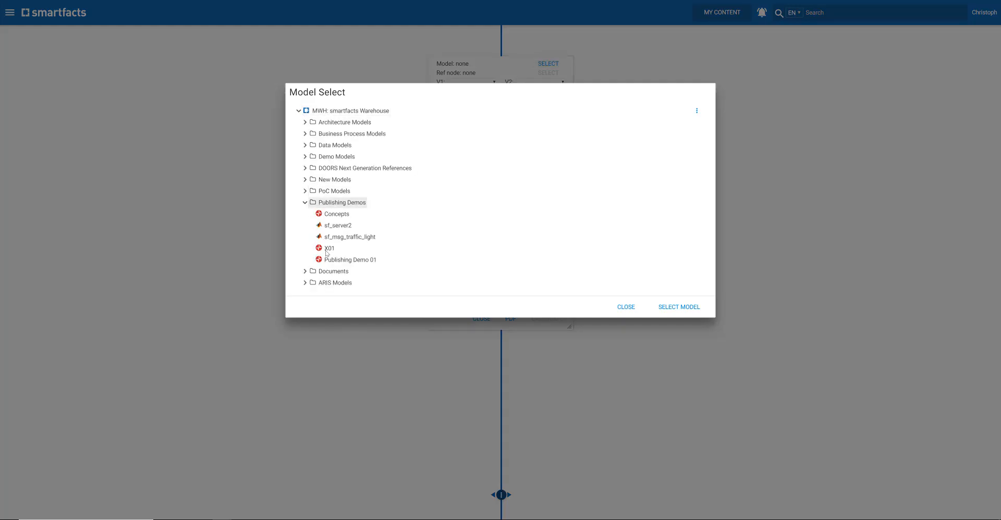
pyautogui.click(347, 260)
pyautogui.click(680, 309)
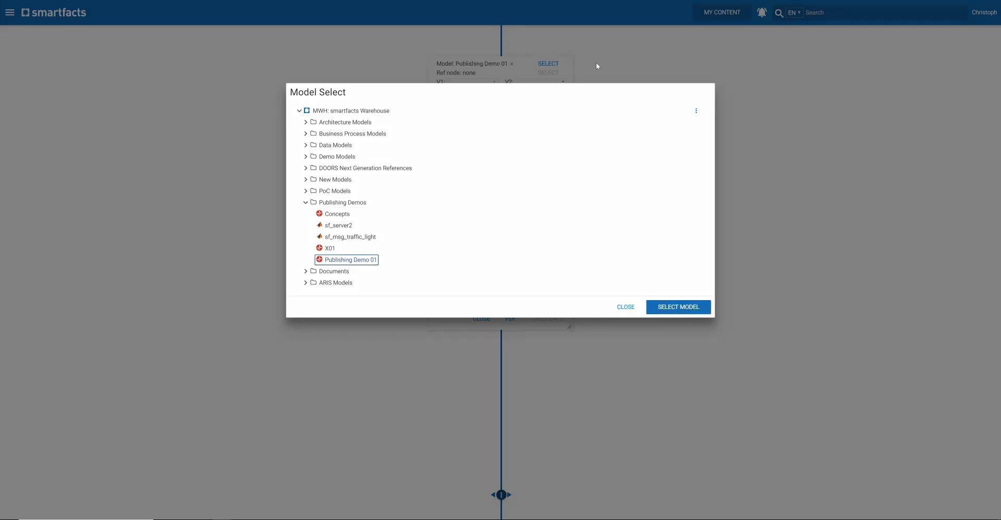
# Compare version 04.11.2018 12:12 V1 with 04.11.2018 12:18 V2, calculate the differences, and expand the list of changed diagrams.
pyautogui.click(480, 84)
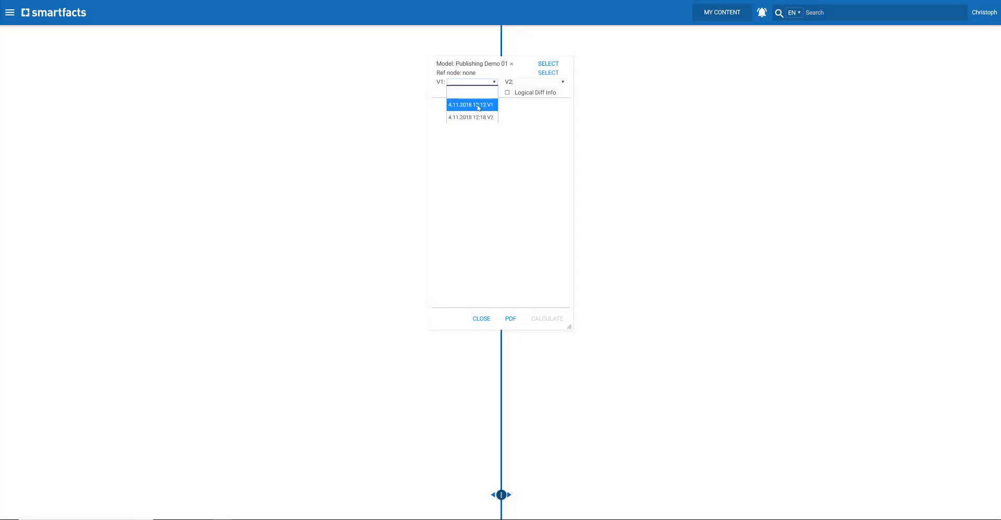
pyautogui.click(471, 103)
pyautogui.click(539, 82)
pyautogui.click(539, 105)
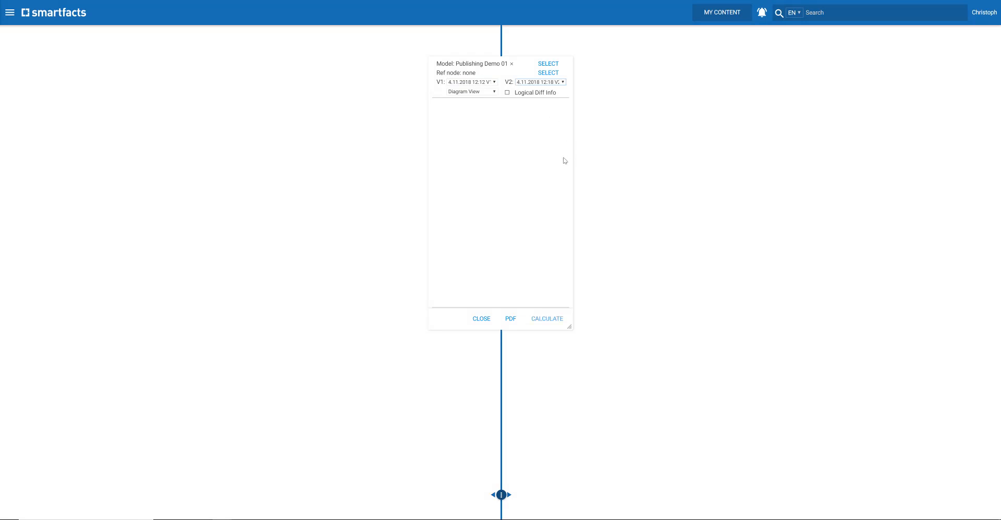
pyautogui.click(549, 319)
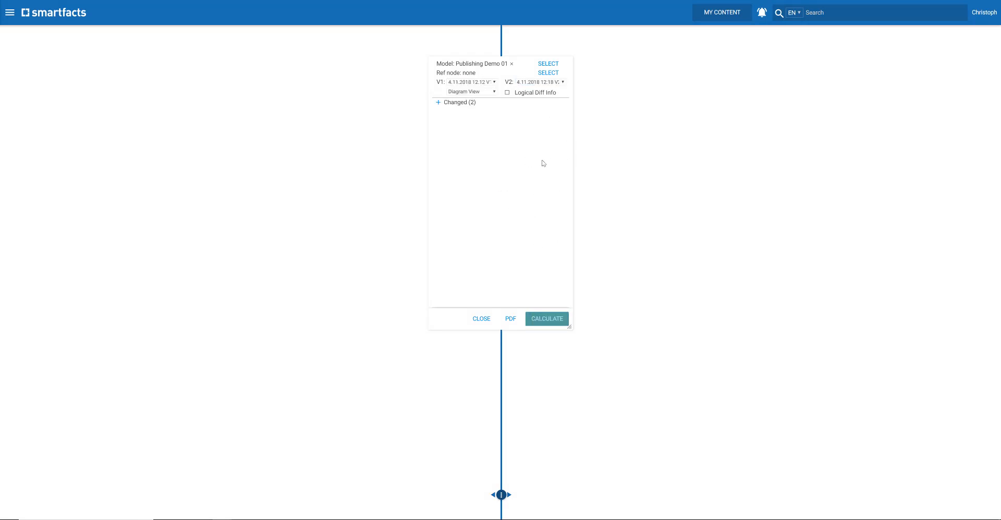
pyautogui.click(438, 103)
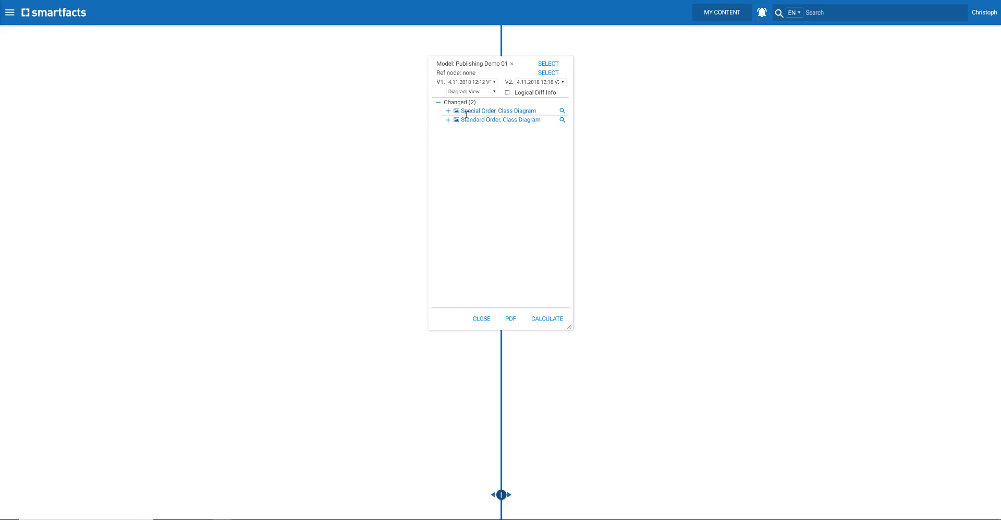
# Open both versions of the changed Standard Order diagram from the difference list and enable Compare Diagrams for them.
pyautogui.click(563, 120)
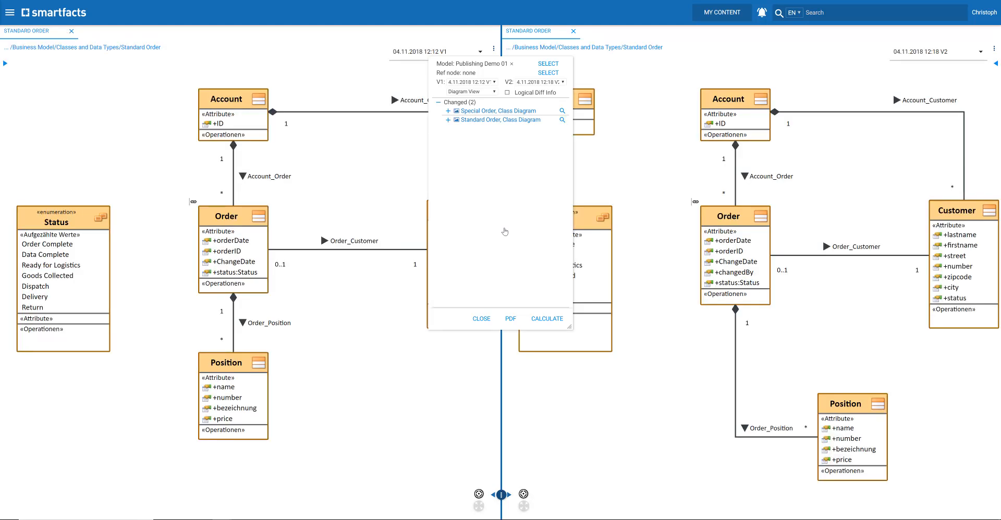
pyautogui.click(448, 120)
pyautogui.click(501, 496)
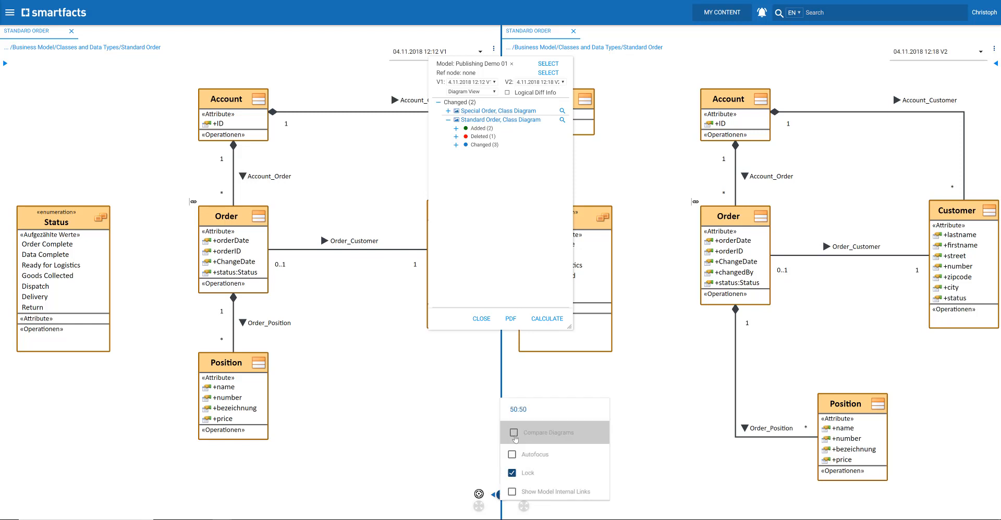
pyautogui.click(527, 425)
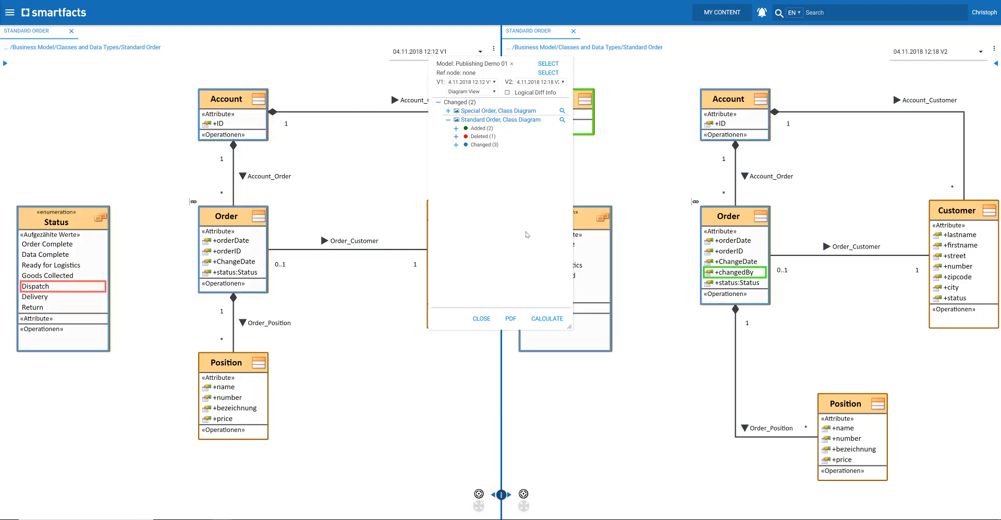
# Expand the Added, Deleted and Changed groups under Standard Order in the difference list.
pyautogui.click(456, 128)
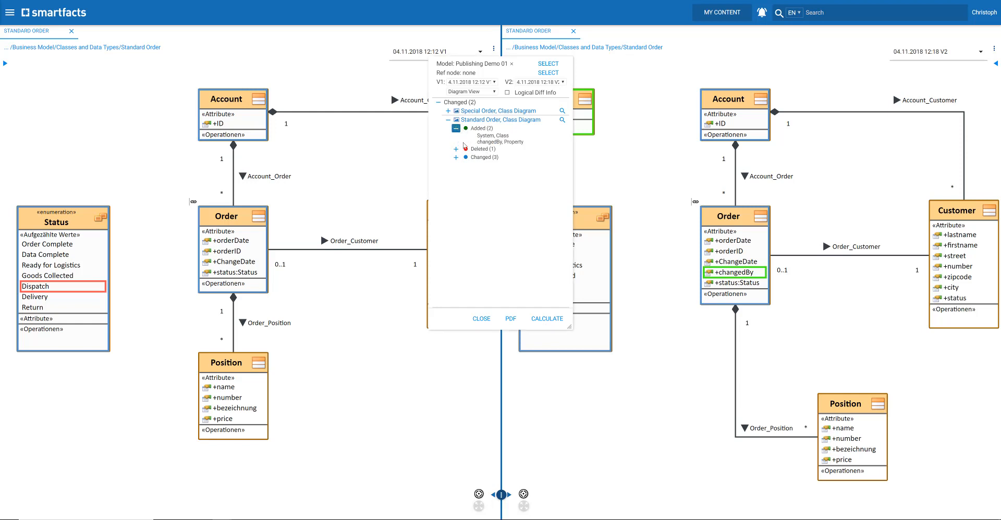
pyautogui.click(456, 149)
pyautogui.click(457, 164)
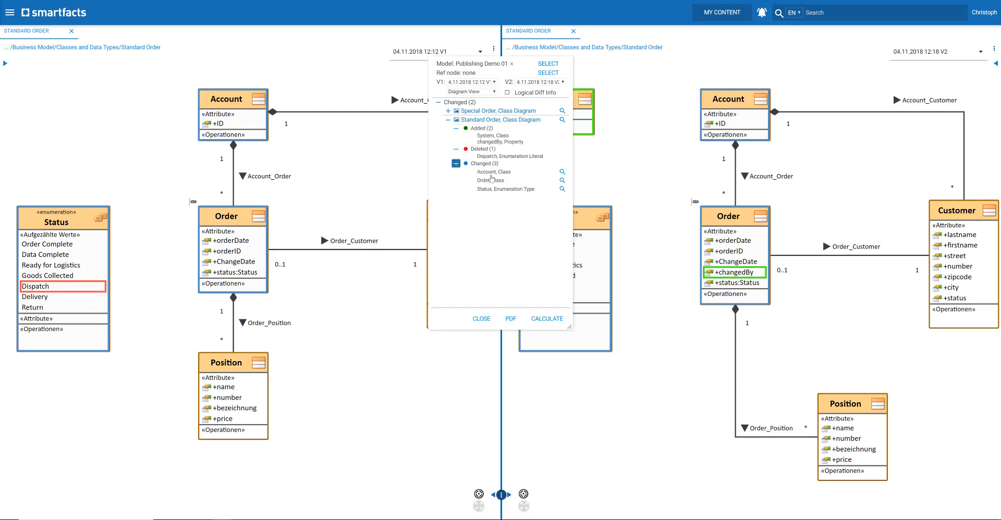
# Locate the System class, changedBy property, Dispatch literal and Account class in the compared diagrams from the difference list.
pyautogui.click(484, 136)
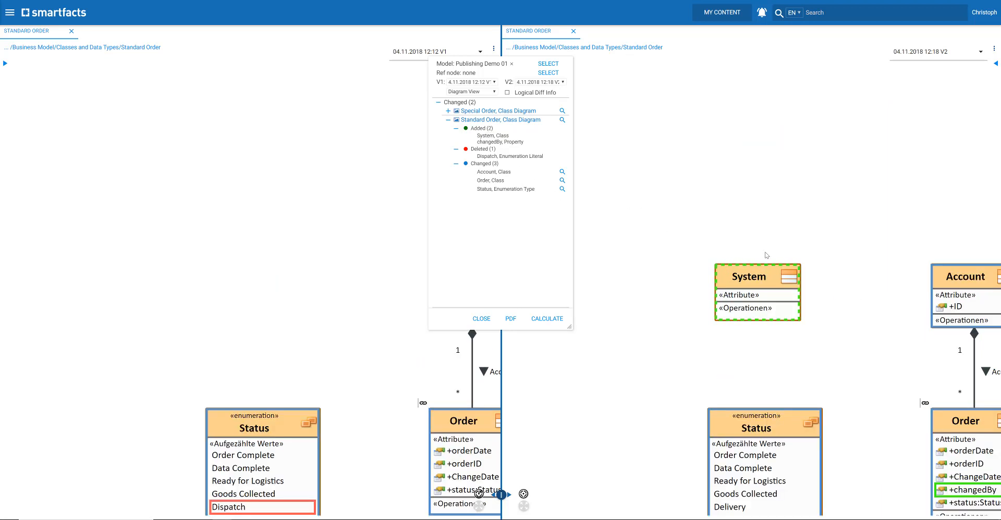
pyautogui.click(499, 142)
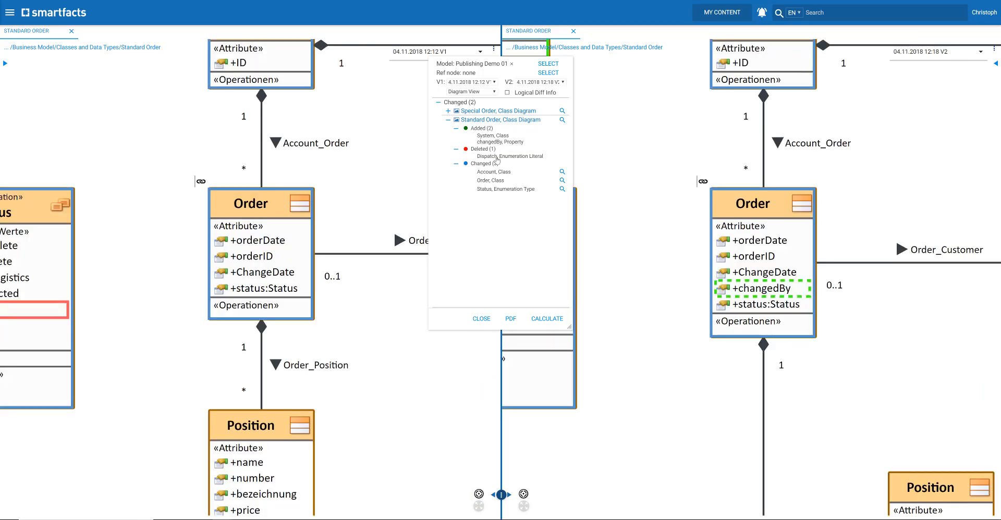
pyautogui.click(497, 159)
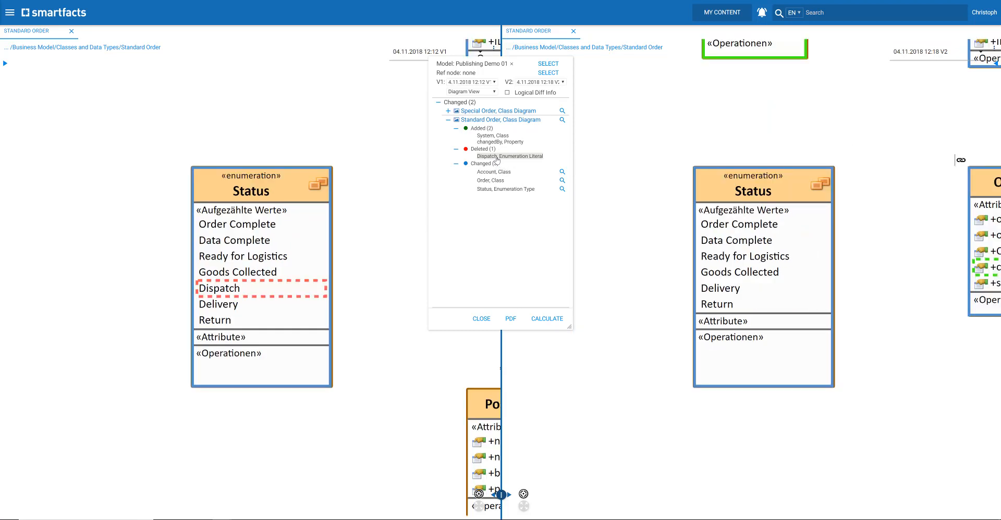
pyautogui.click(493, 173)
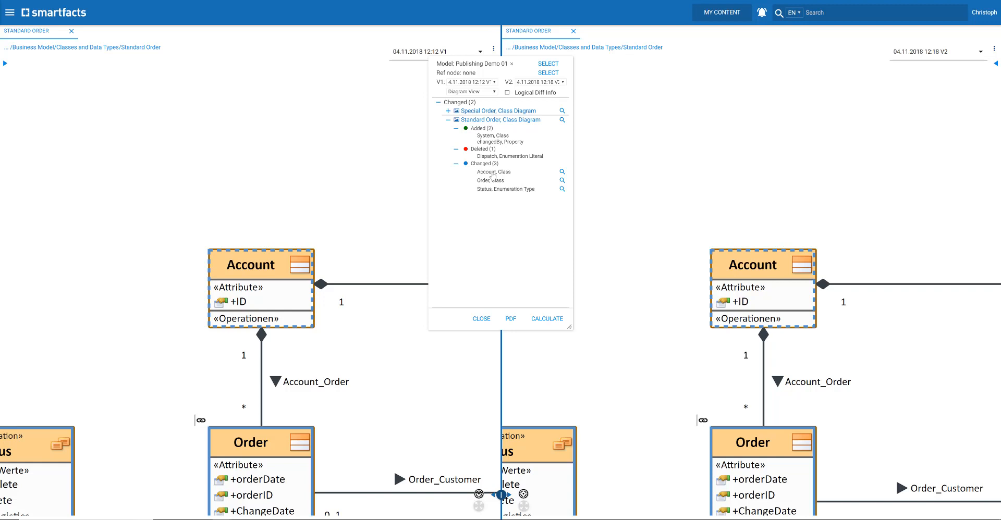
# Examine the Account class properties of V1 and V2 side by side, including the Beschreibung text difference, and close the details.
pyautogui.click(562, 172)
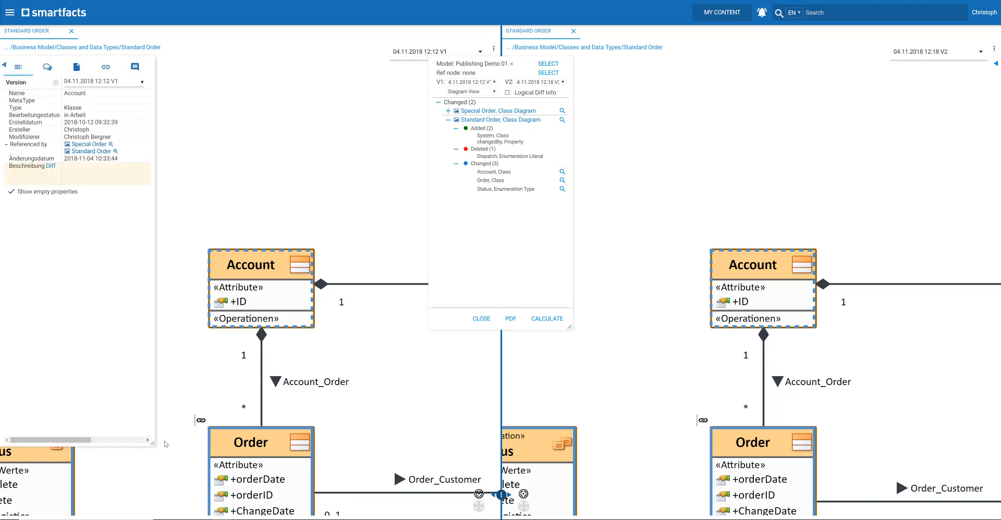
pyautogui.moveTo(151, 445); pyautogui.dragTo(249, 458)
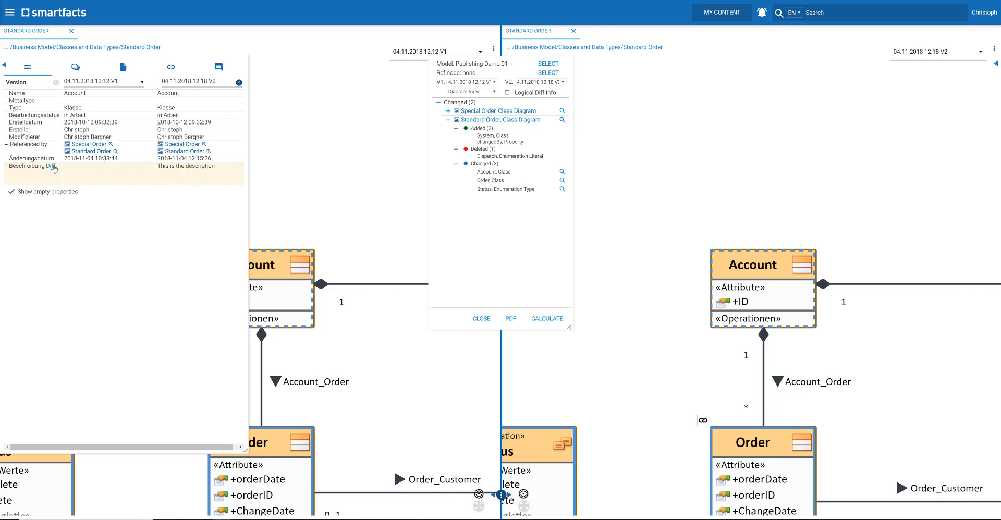
pyautogui.click(51, 166)
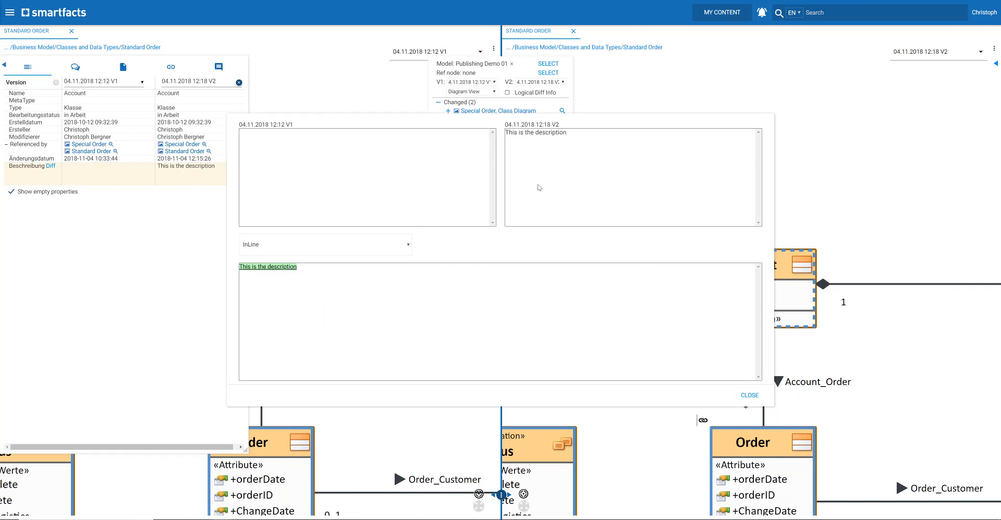
pyautogui.click(751, 396)
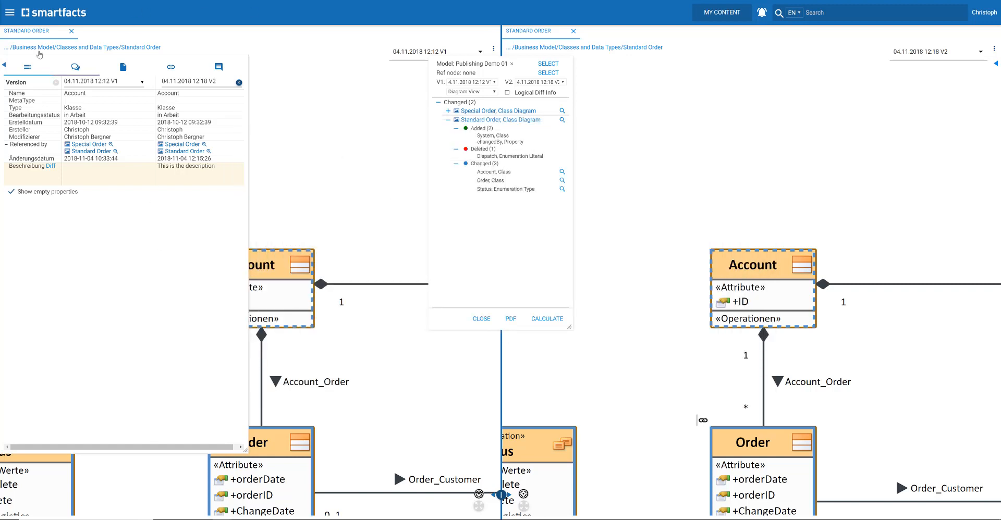
pyautogui.click(5, 67)
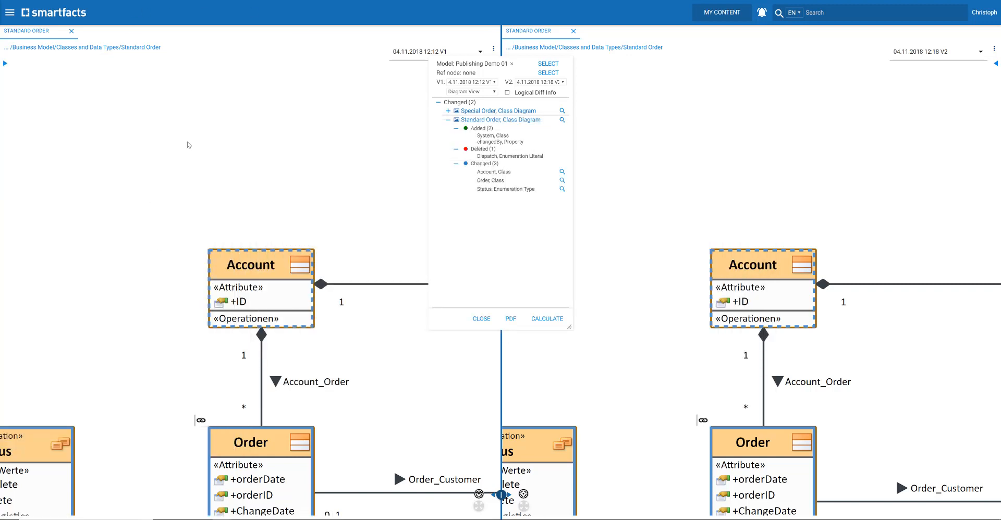
pyautogui.scroll(-2, 239, 158)
pyautogui.scroll(-3, 330, 181)
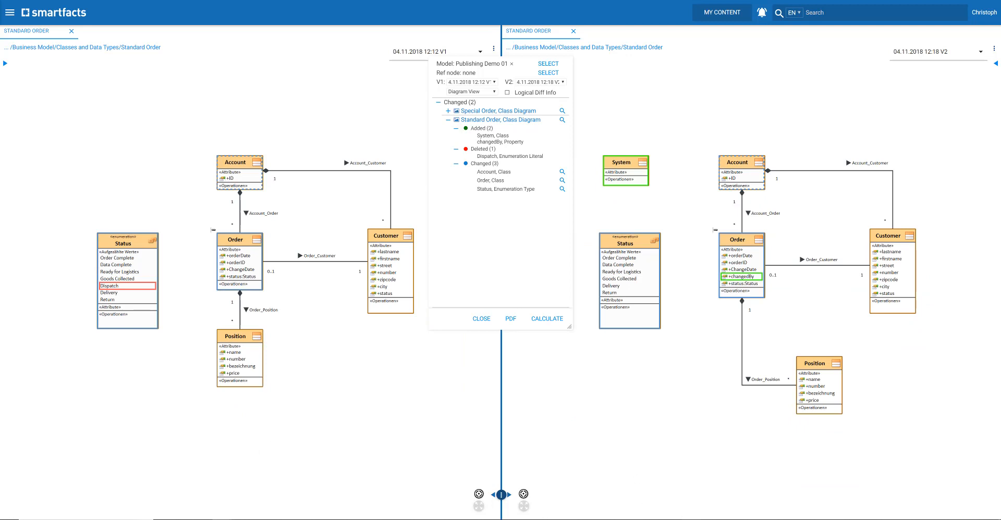
# Switch to Innovator, leave the Publishing Wizard for the smartfacts links view, and return to the Standard Order diagram.
pyautogui.click(694, 482)
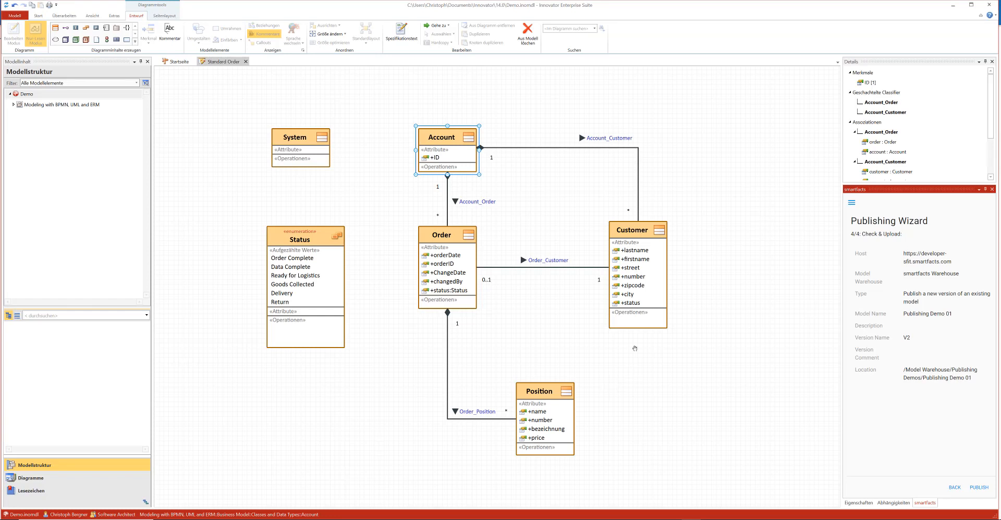
pyautogui.click(851, 205)
pyautogui.click(856, 255)
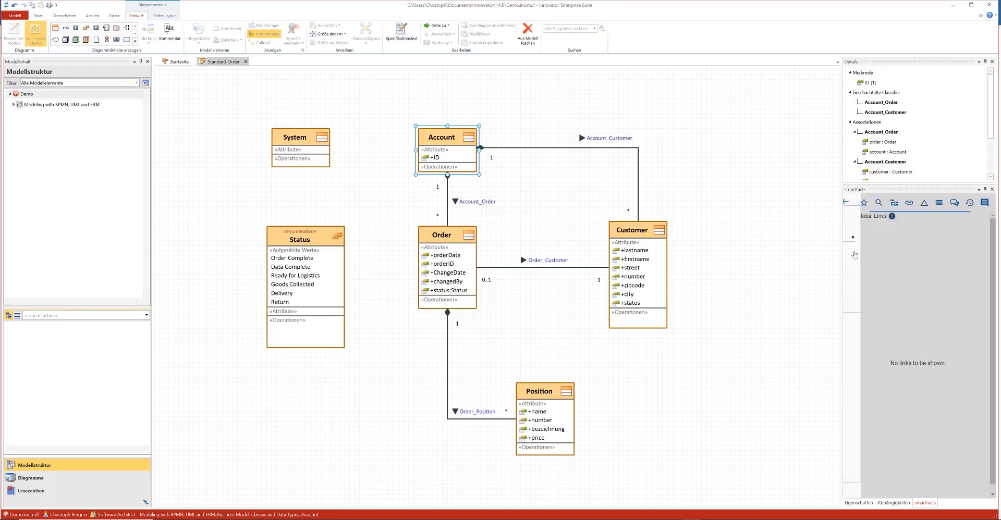
pyautogui.click(180, 63)
pyautogui.click(218, 62)
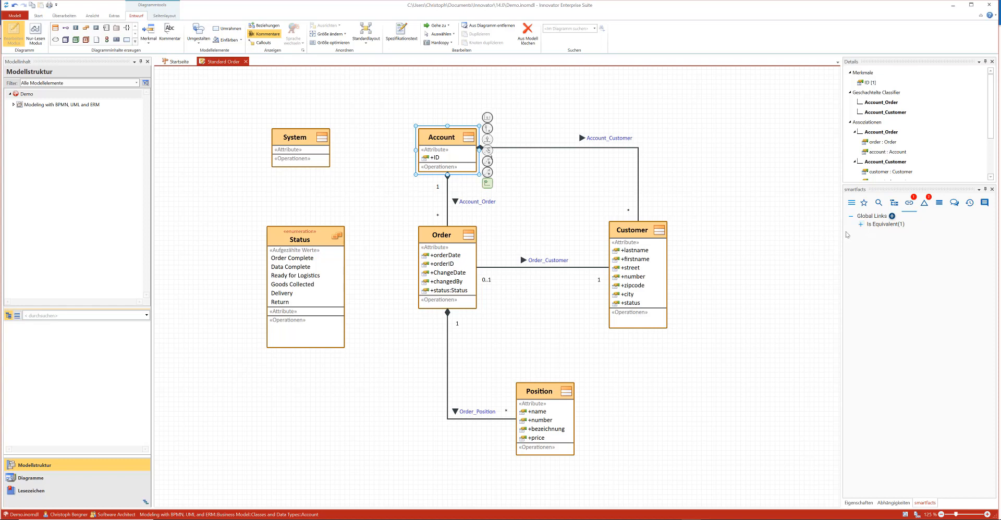
# Select the Order class and expand its Is Equivalent global link with the occurrences of the linked elements.
pyautogui.click(860, 225)
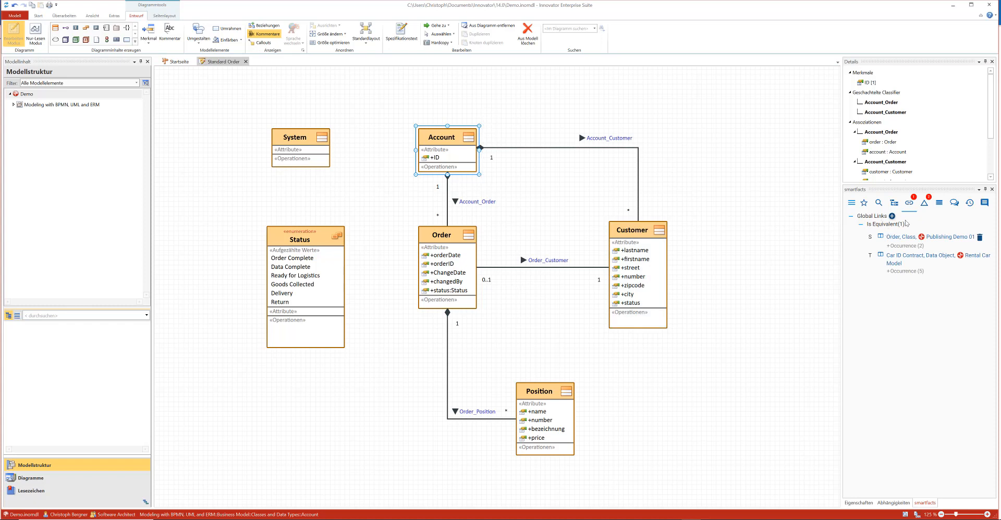
pyautogui.click(888, 247)
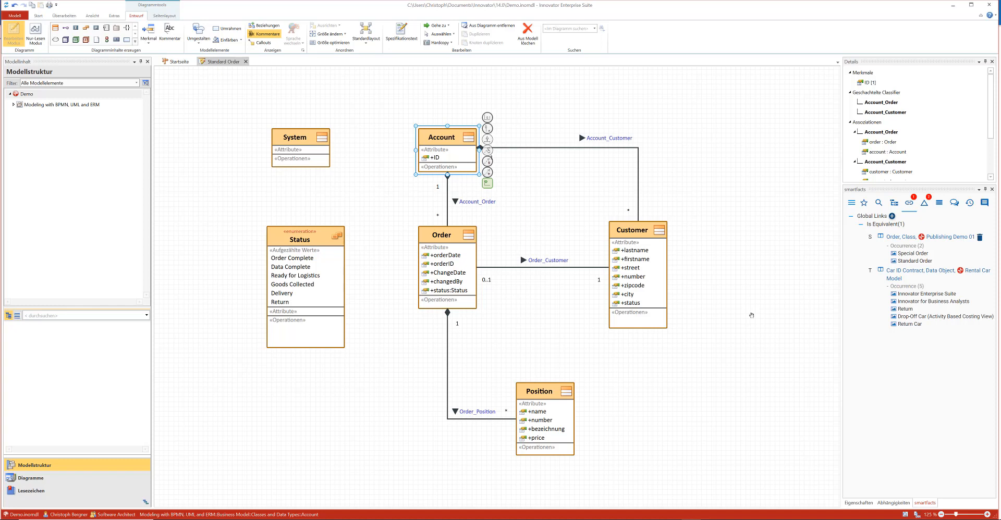
pyautogui.click(452, 232)
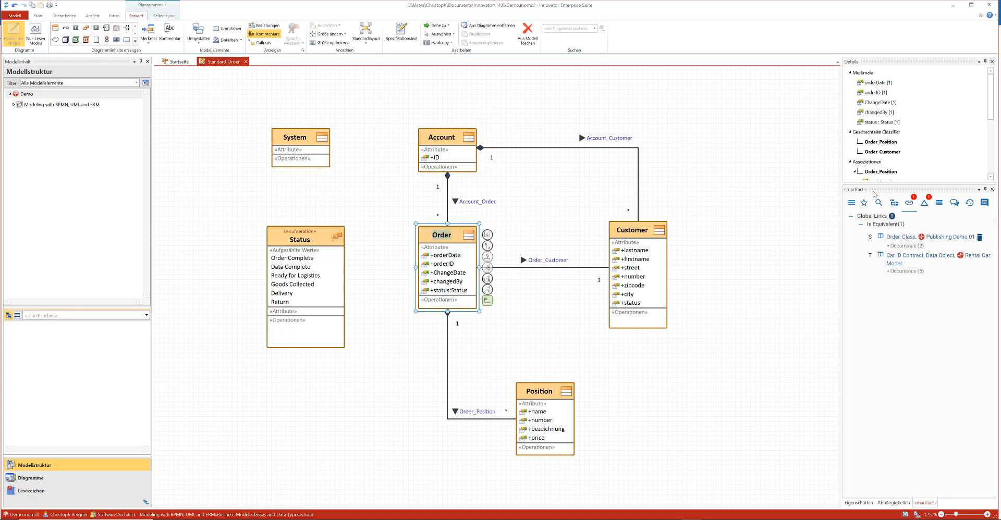
pyautogui.click(888, 247)
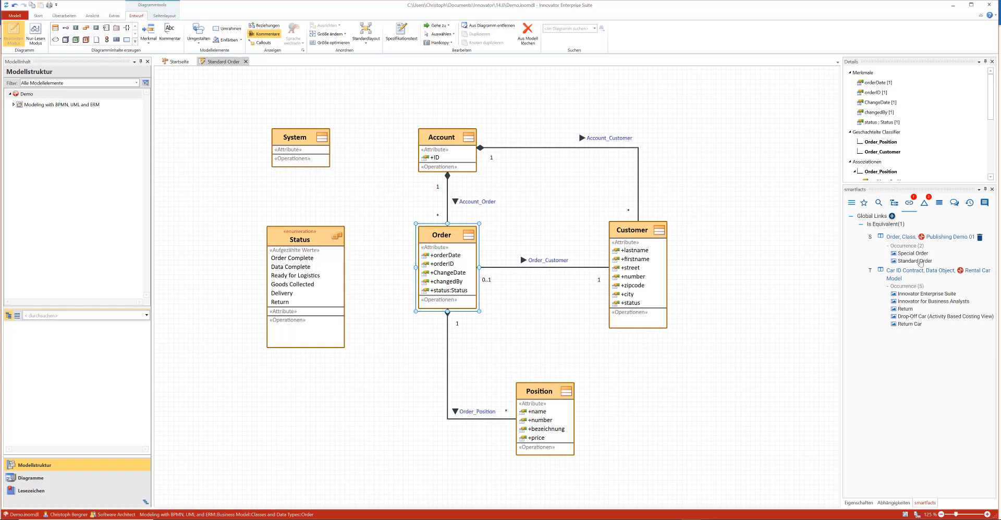
# Preview the Return diagram that contains the linked Car ID Contract data object, examine it up close, and close the preview.
pyautogui.click(907, 310)
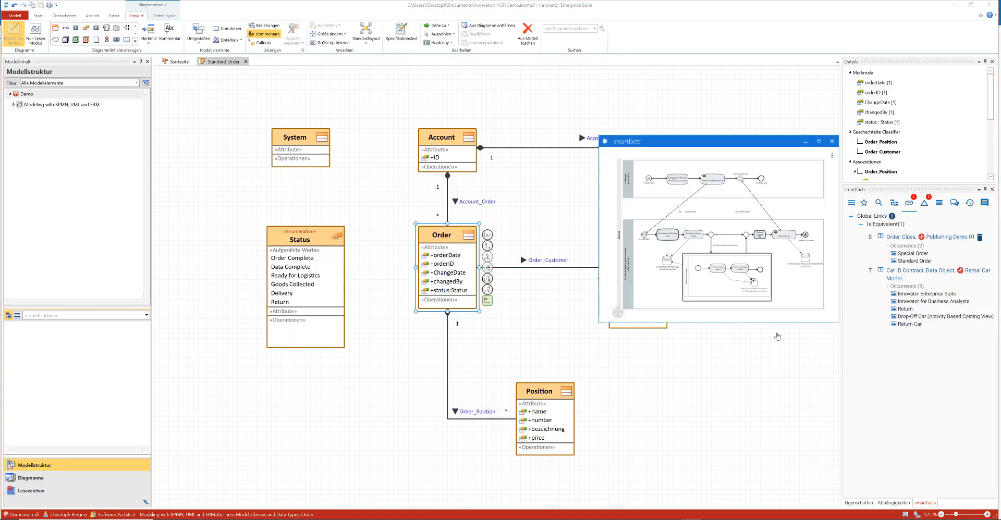
pyautogui.scroll(3, 752, 225)
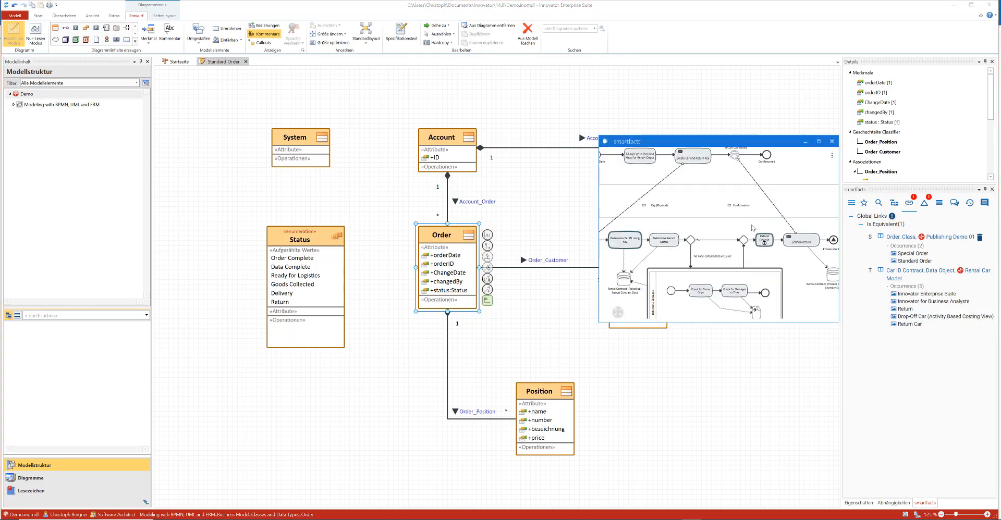
pyautogui.scroll(-5, 752, 225)
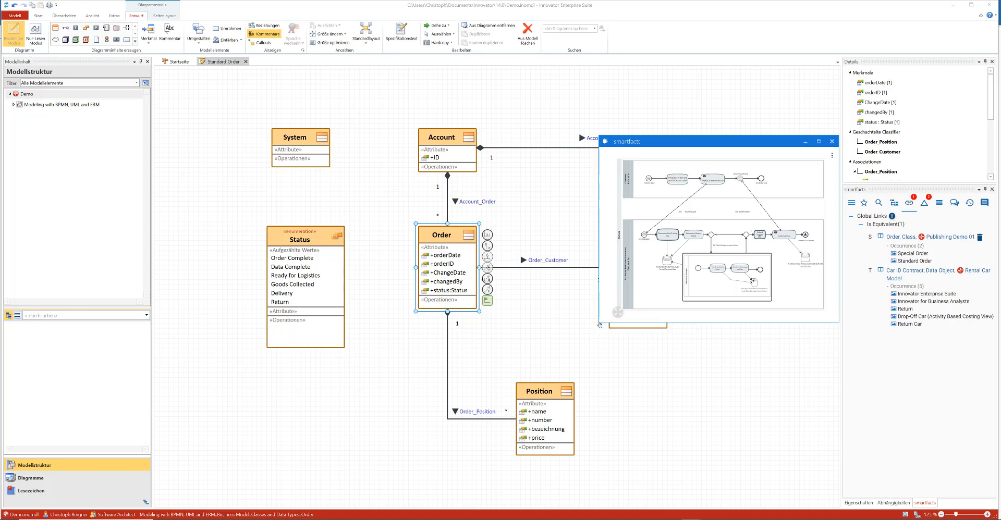
pyautogui.click(832, 142)
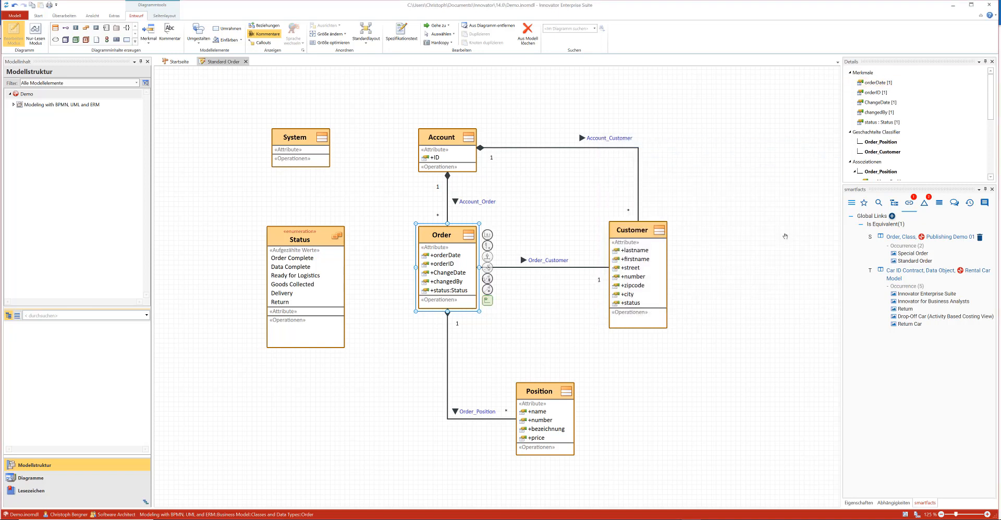